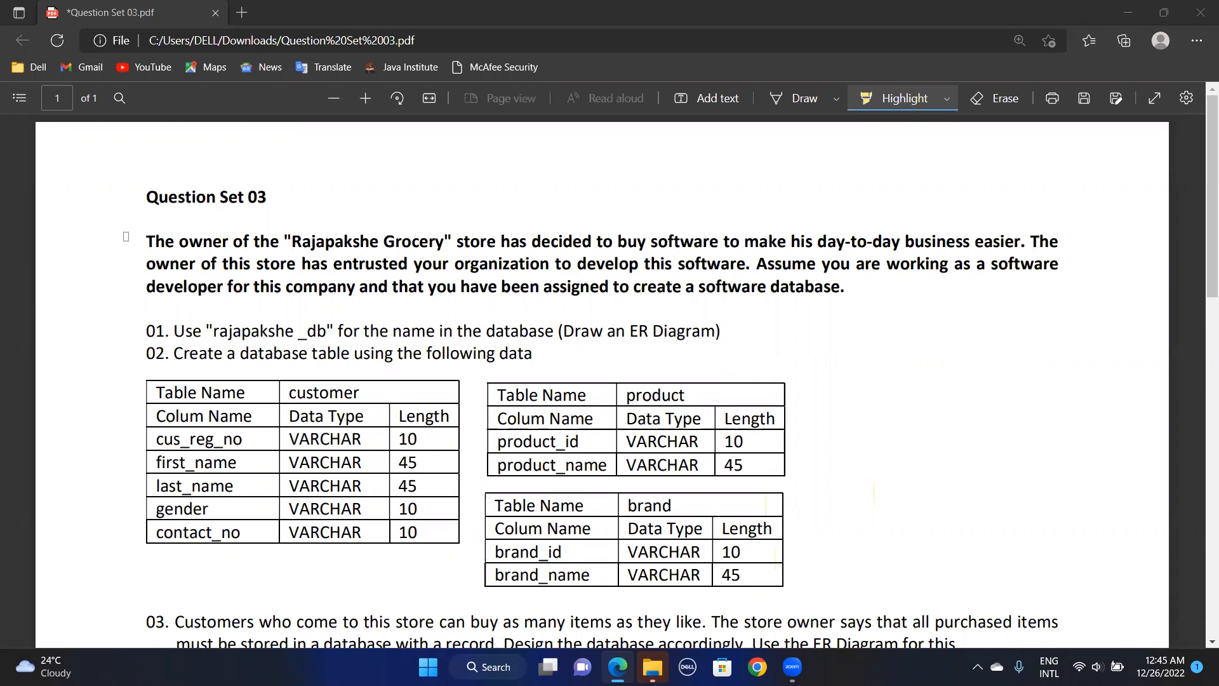
Highlight the question's introductory paragraph in yellow, and the database name "rajapakshe _db" and "(Draw an ER Diagram" in blue
{"action": "left_click_drag", "start_coordinate": [147, 238], "coordinate": [848, 289]}
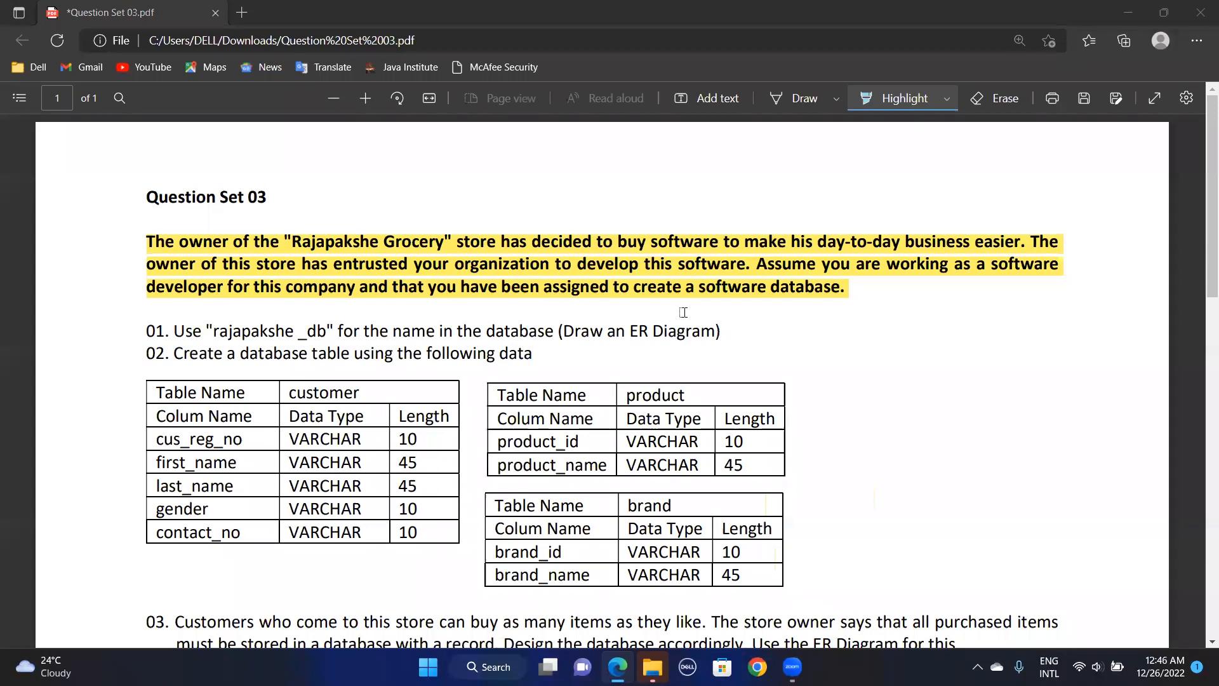
{"action": "left_click", "coordinate": [227, 331]}
{"action": "left_click_drag", "start_coordinate": [211, 331], "coordinate": [328, 332]}
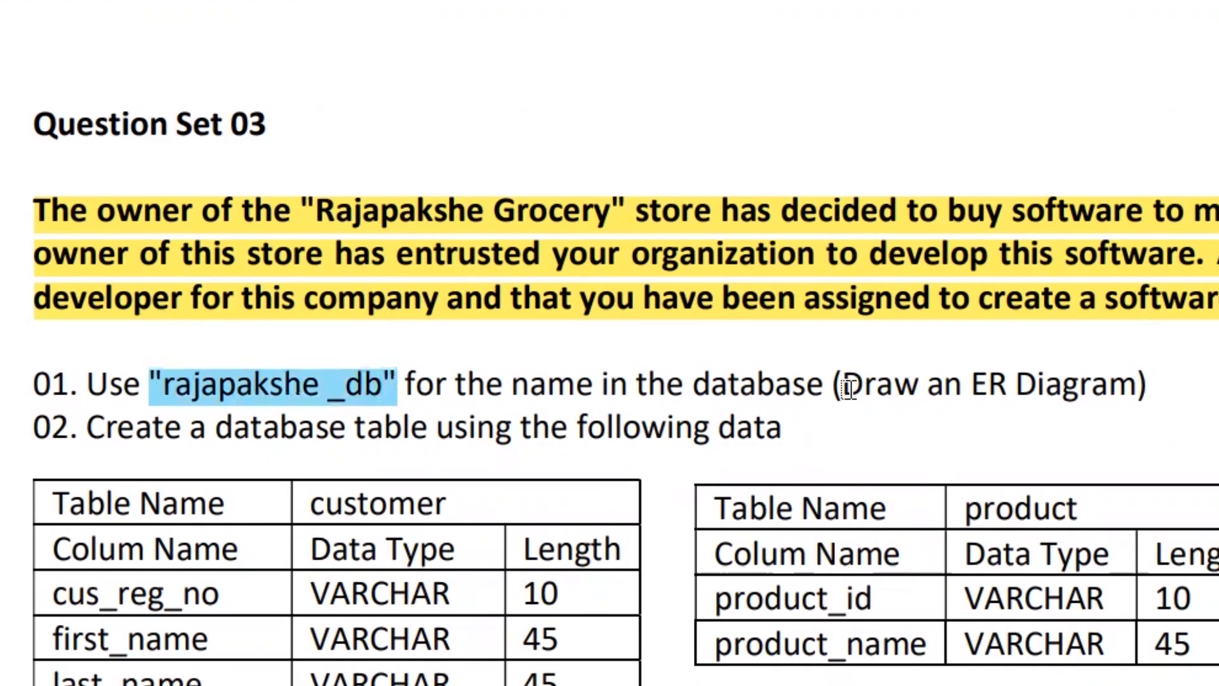
{"action": "left_click_drag", "start_coordinate": [838, 383], "coordinate": [1122, 394]}
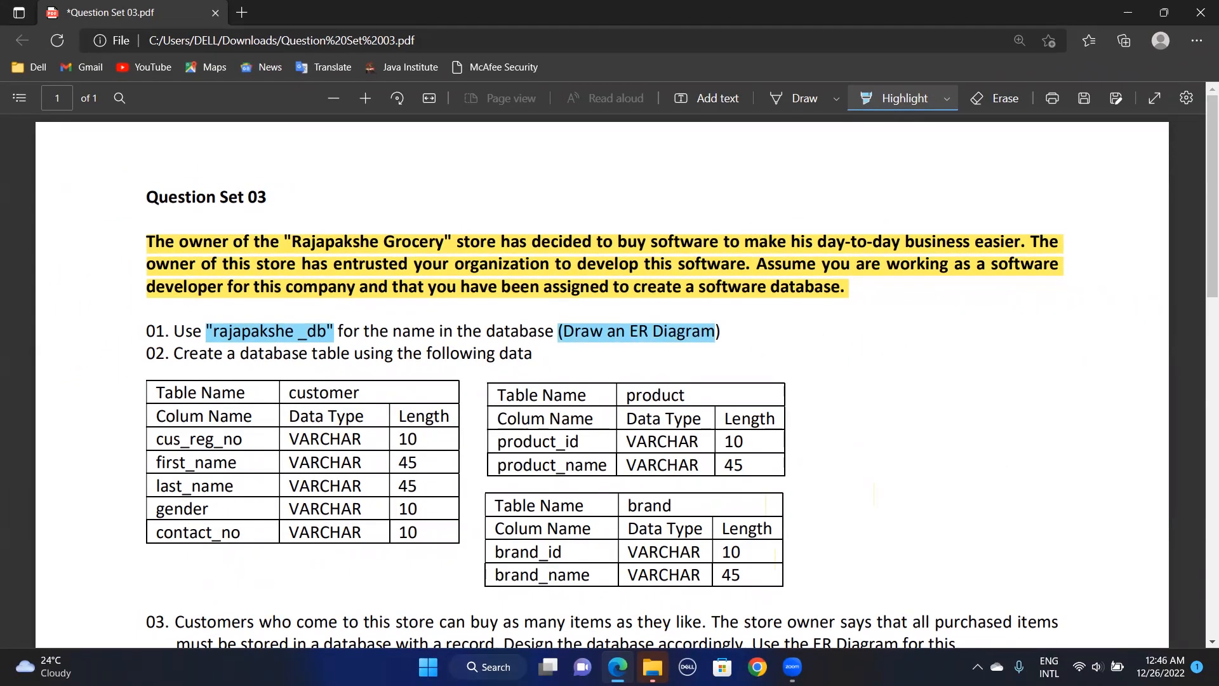
Switch to MySQL Workbench 8.0 CE, maximize it and open the connection Local instance MySQL80
{"action": "left_click", "coordinate": [487, 666]}
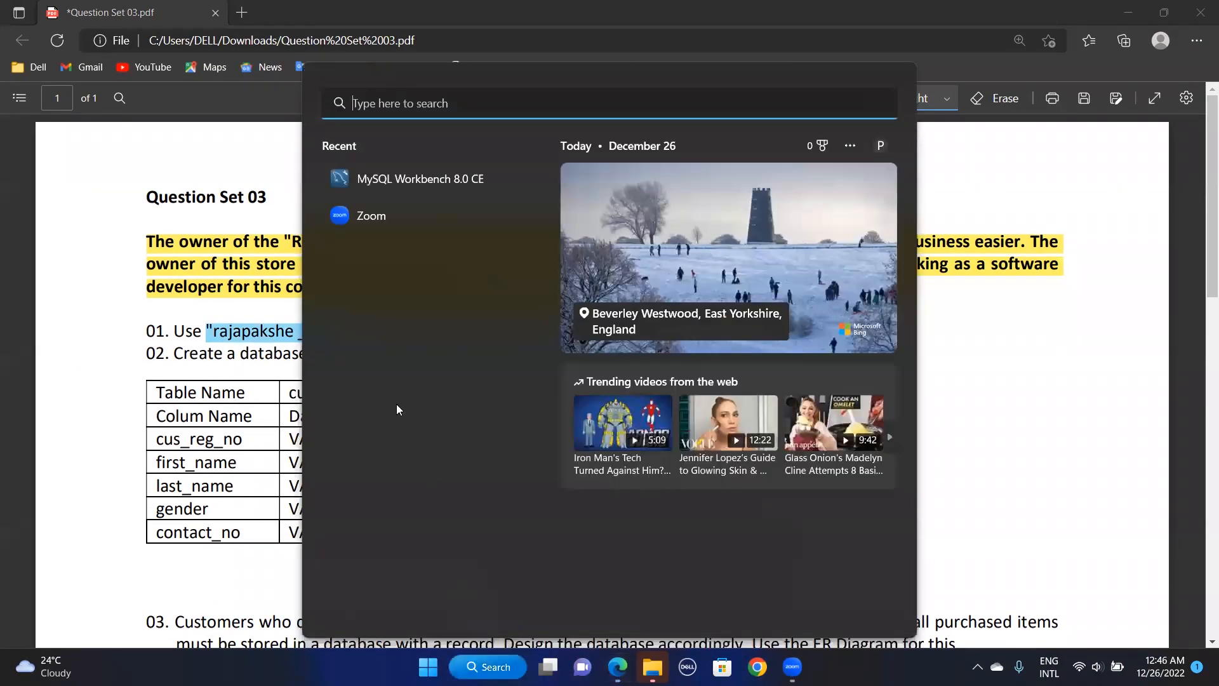
{"action": "left_click", "coordinate": [469, 190]}
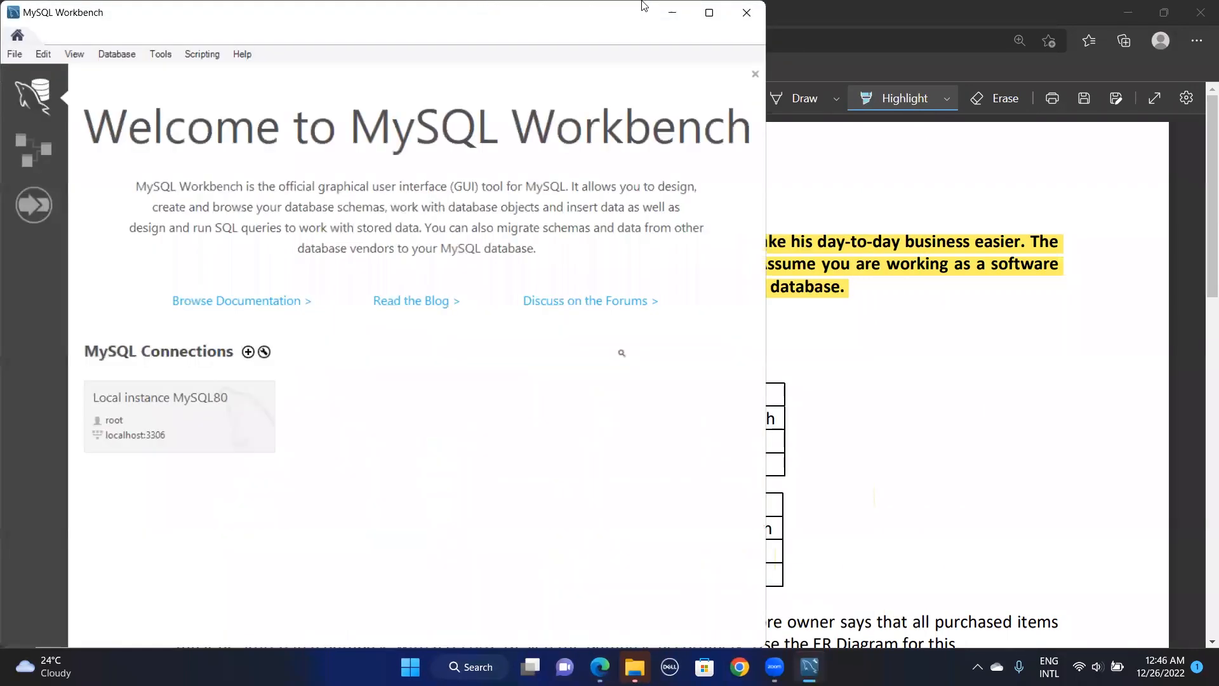
{"action": "left_click", "coordinate": [710, 16]}
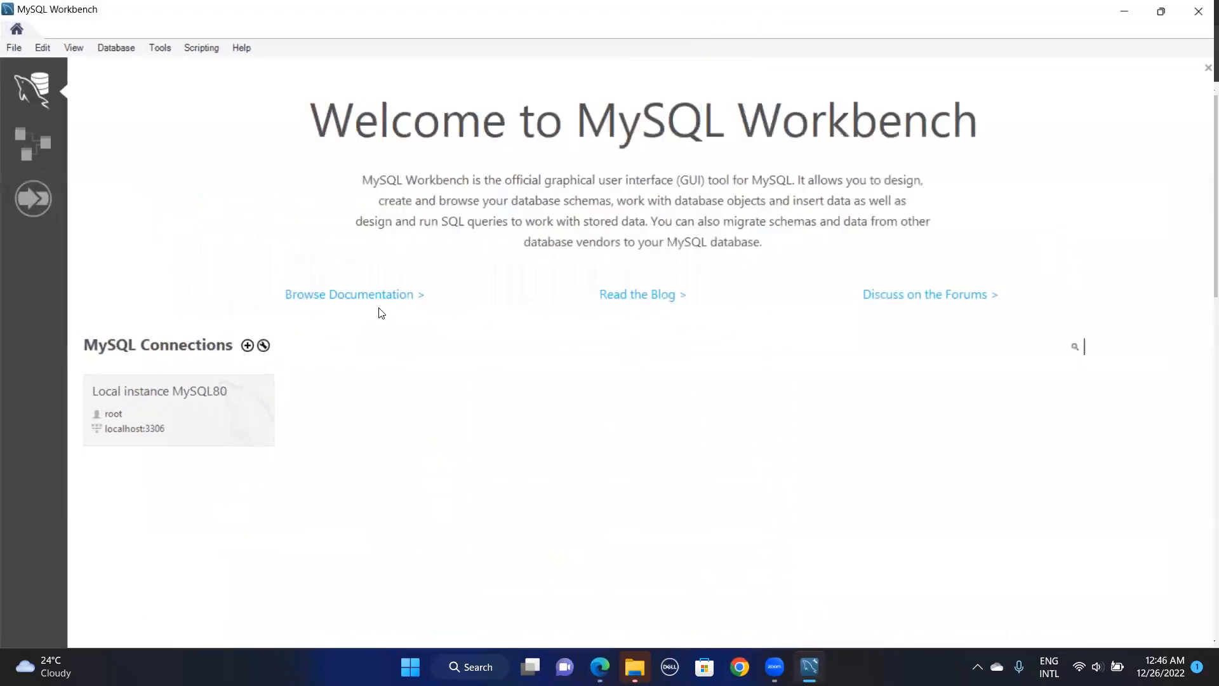
{"action": "left_click", "coordinate": [255, 397]}
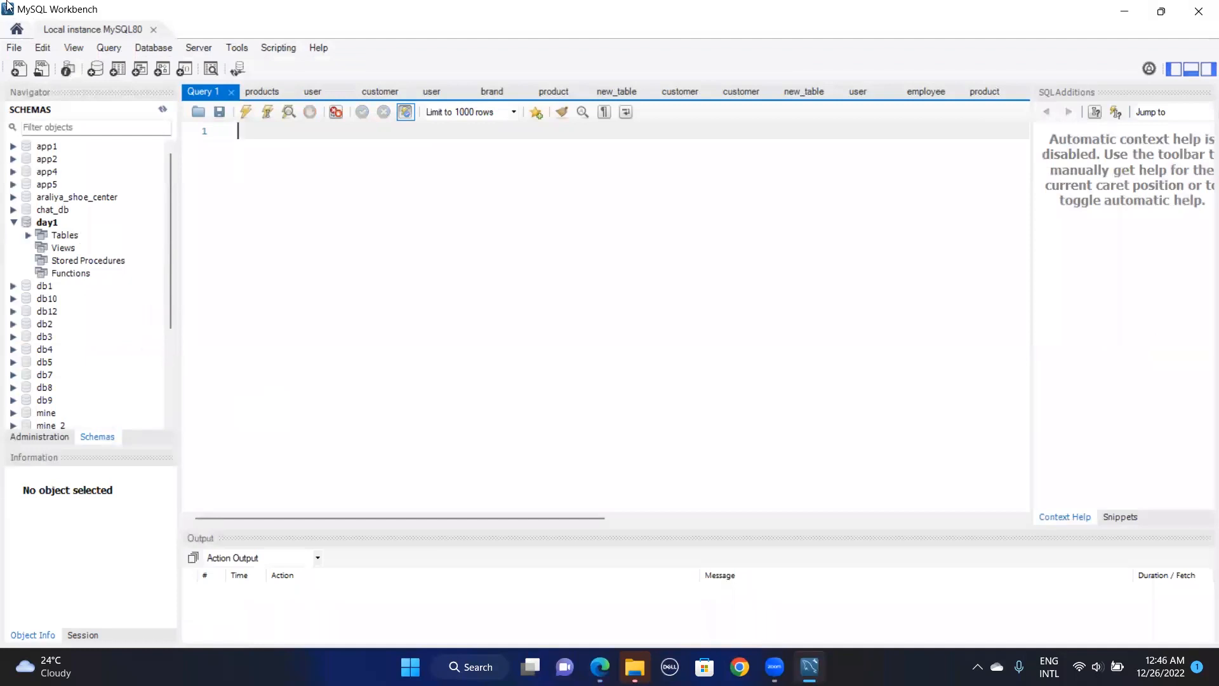
Create a new model and rename its default mydb schema to rajapakshe_db
{"action": "left_click", "coordinate": [13, 49]}
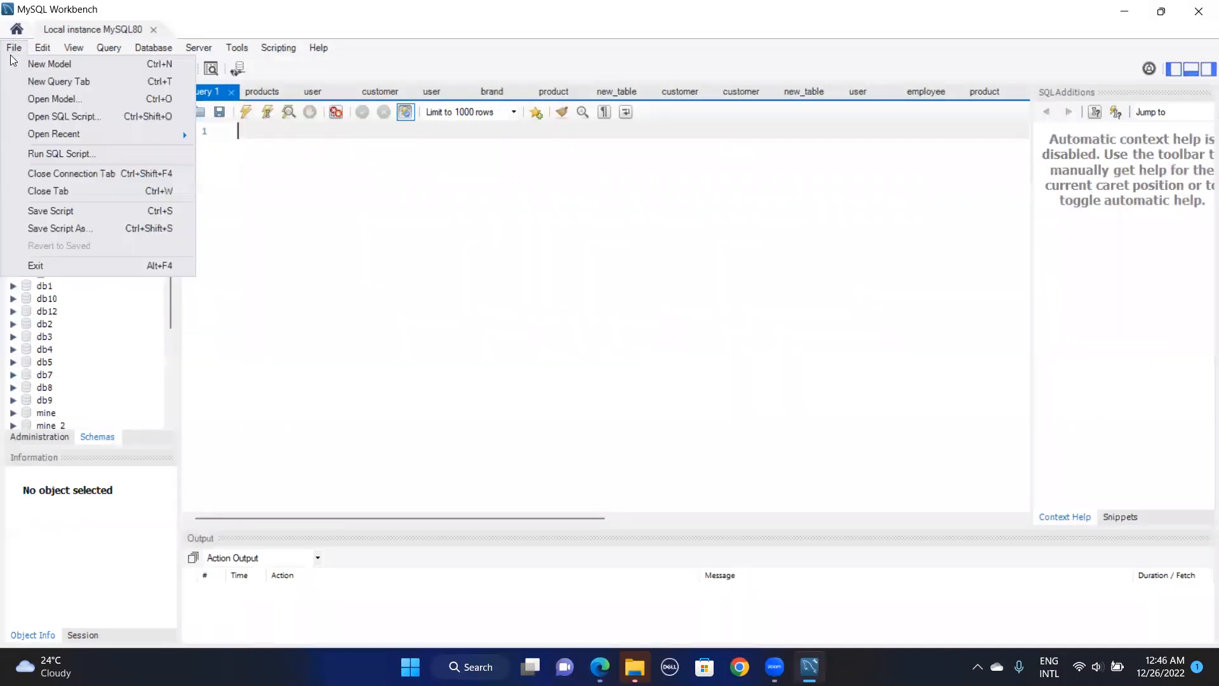
{"action": "left_click", "coordinate": [66, 65]}
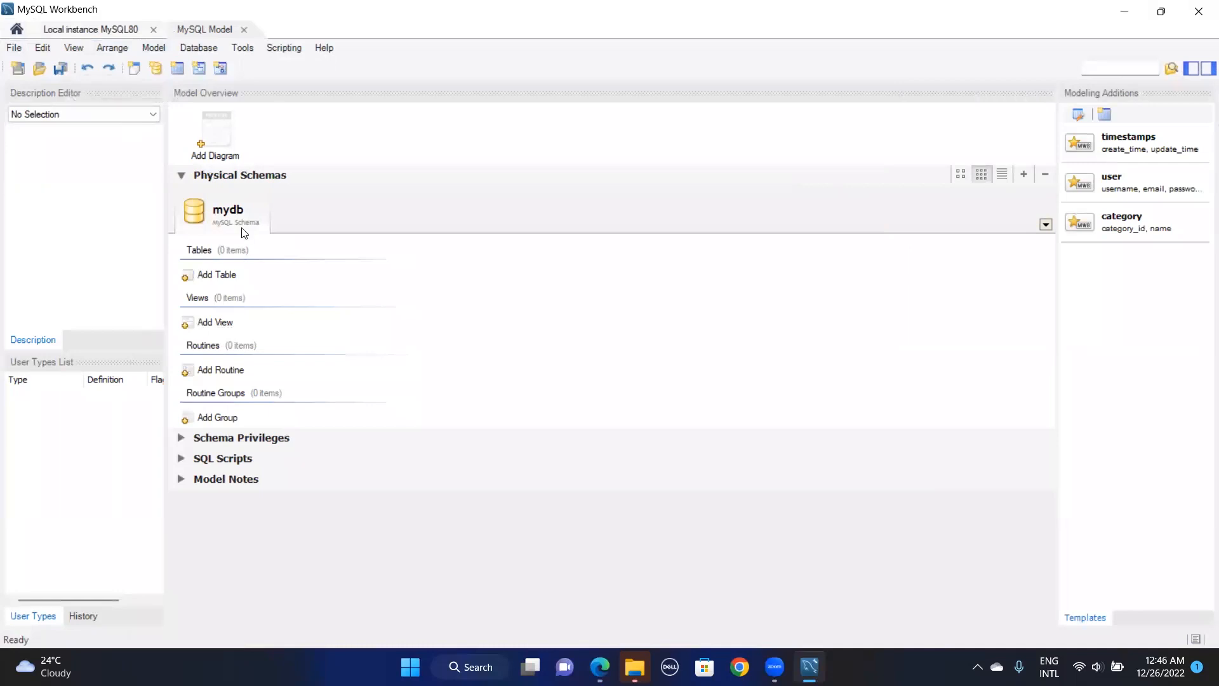
{"action": "double_click", "coordinate": [225, 213]}
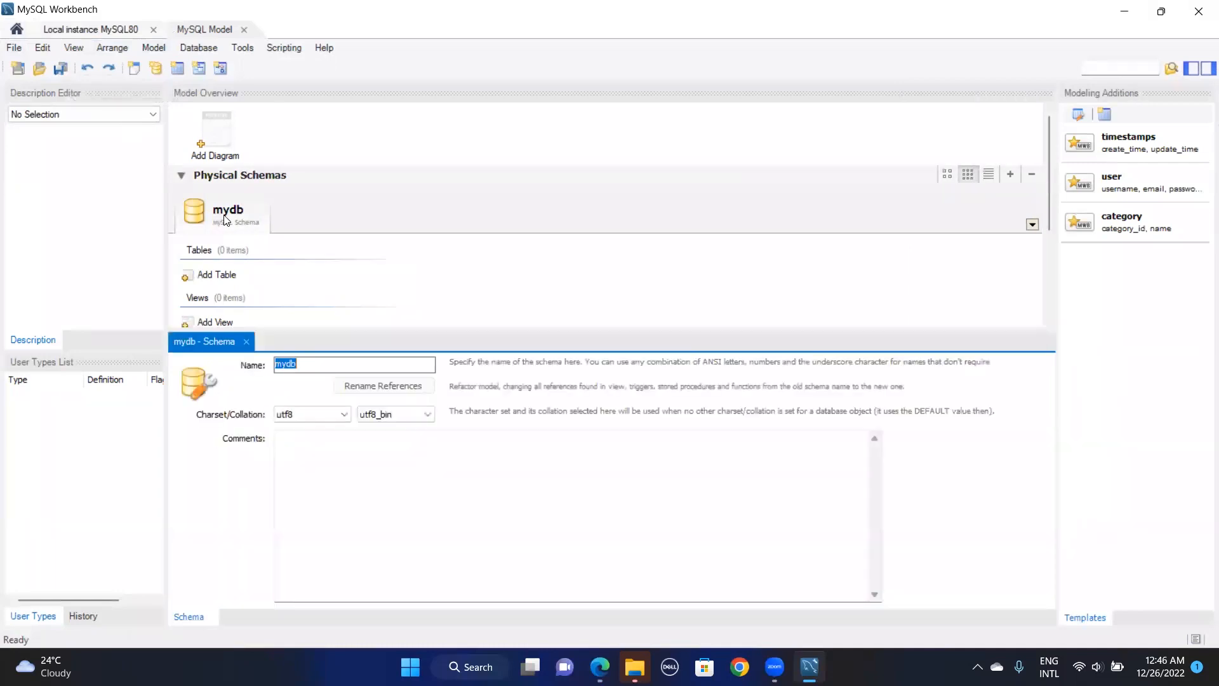
{"action": "key", "text": "BackSpace"}
{"action": "type", "text": "ra"}
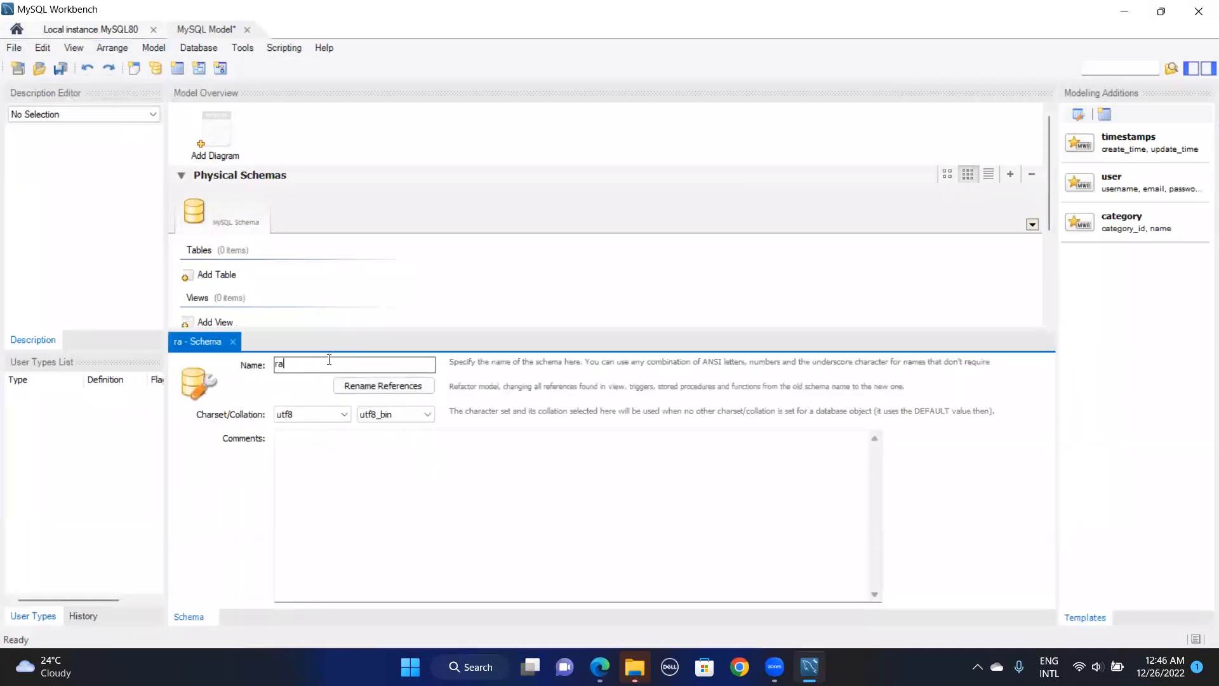
{"action": "type", "text": "japakshe"}
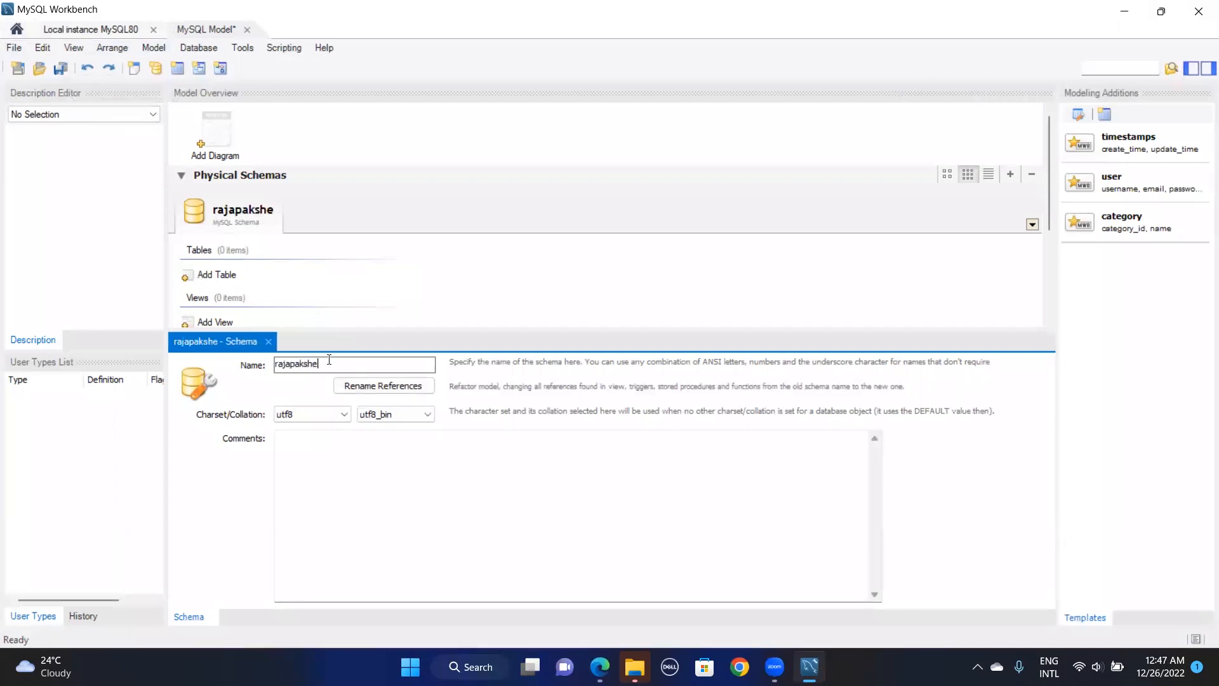
{"action": "type", "text": "_db"}
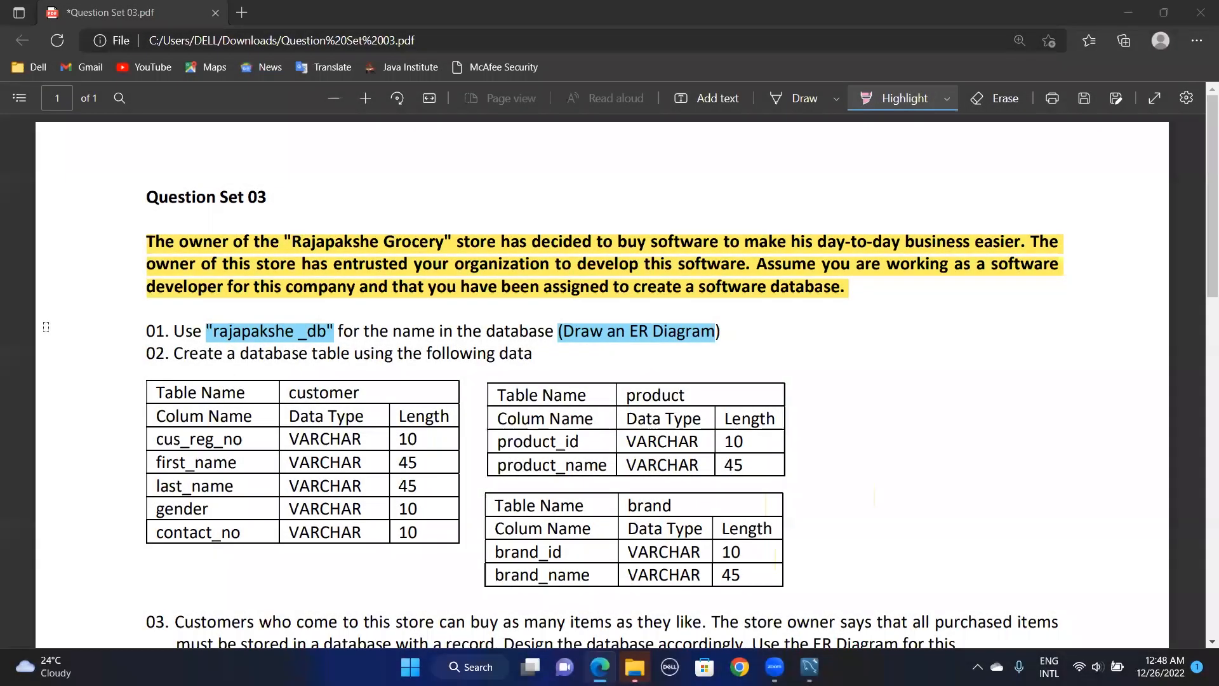
In the question PDF, highlight "Create a database table" in pink and arrange its window beside MySQL Workbench
{"action": "left_click_drag", "start_coordinate": [167, 353], "coordinate": [345, 353]}
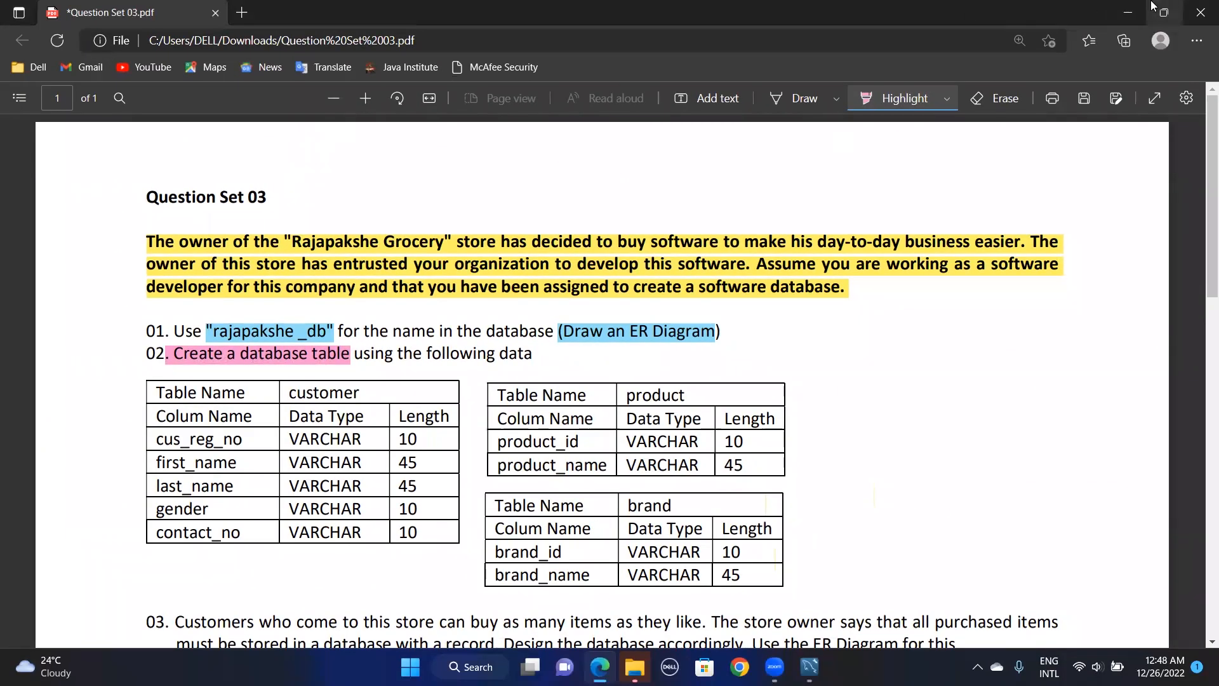
{"action": "mouse_move", "coordinate": [1152, 7]}
{"action": "left_click", "coordinate": [1086, 38]}
{"action": "mouse_move", "coordinate": [766, 282]}
{"action": "left_mouse_down"}
{"action": "mouse_move", "coordinate": [854, 405]}
{"action": "mouse_move", "coordinate": [985, 409]}
{"action": "left_mouse_up"}
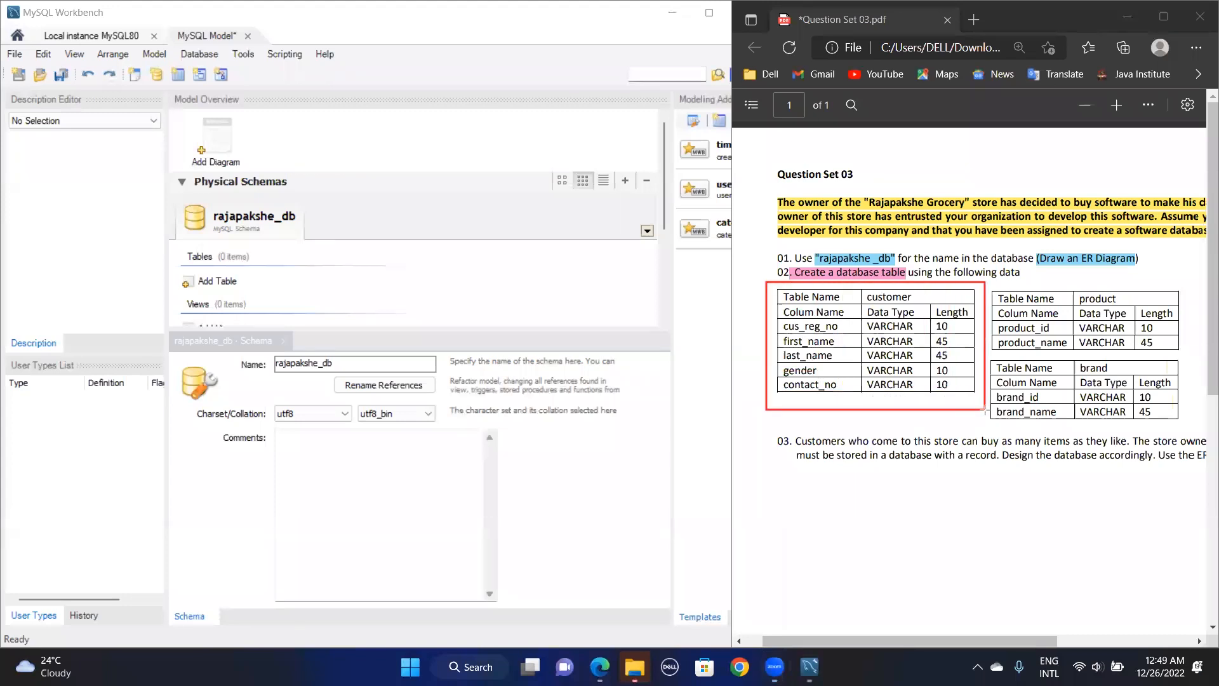
Add an EER diagram to the model and place a new table named customer on it
{"action": "left_click", "coordinate": [213, 154]}
{"action": "double_click", "coordinate": [213, 154]}
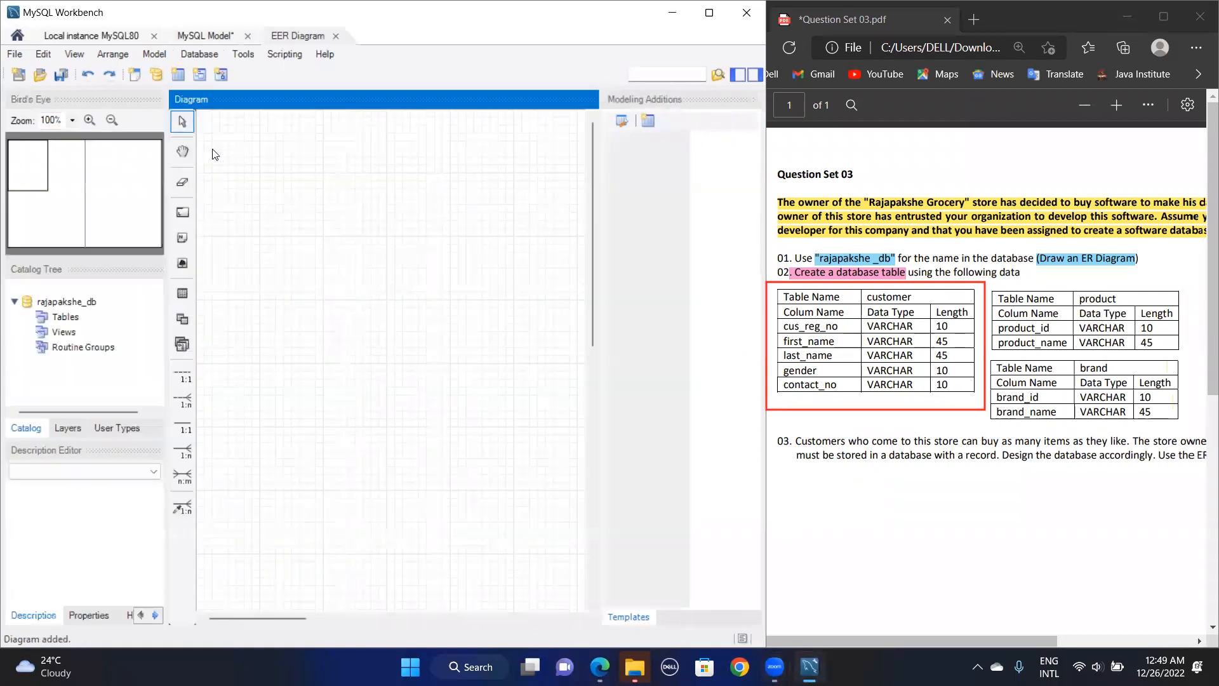
{"action": "left_click", "coordinate": [191, 295]}
{"action": "left_click", "coordinate": [335, 227]}
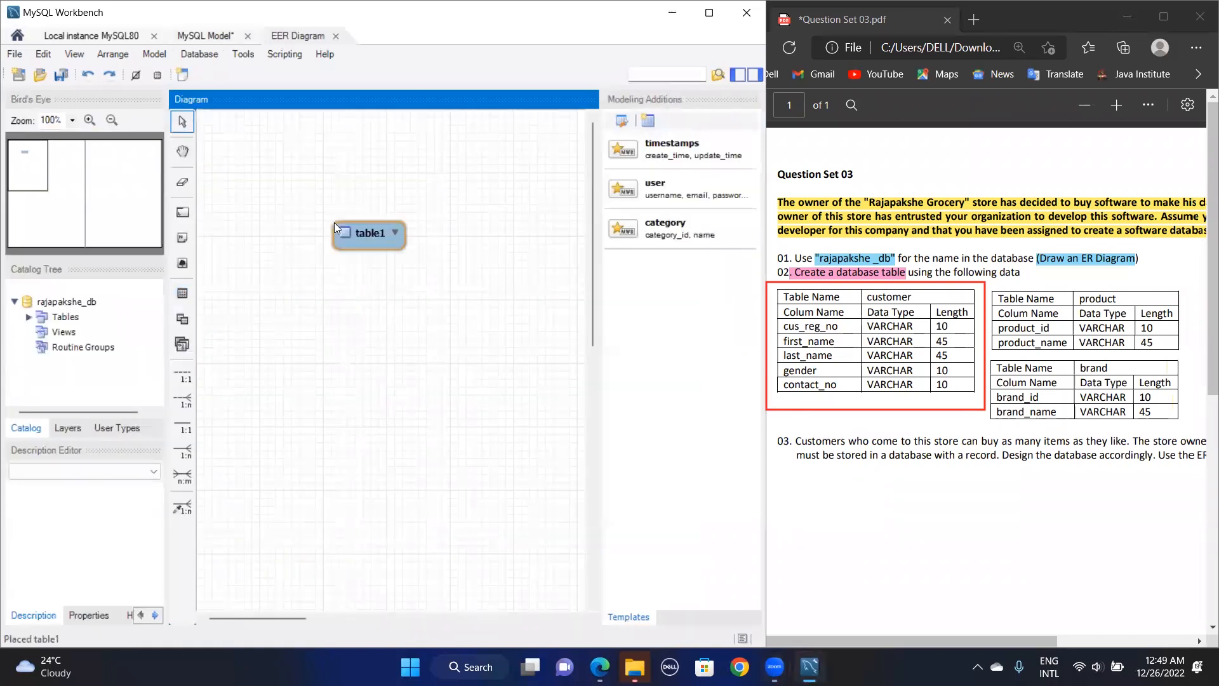
{"action": "double_click", "coordinate": [380, 236]}
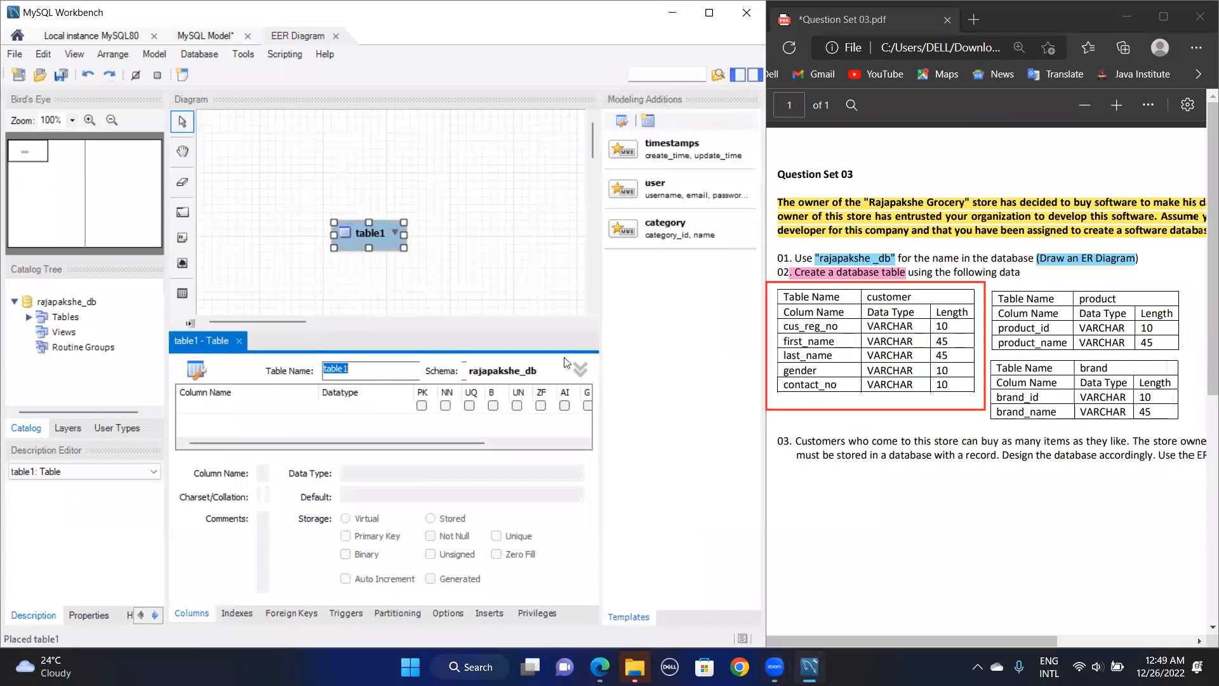
{"action": "type", "text": "customer"}
Add the column cus_reg_no to the customer table with datatype VARCHAR(10), keeping it as the non-null primary key
{"action": "left_click", "coordinate": [260, 404]}
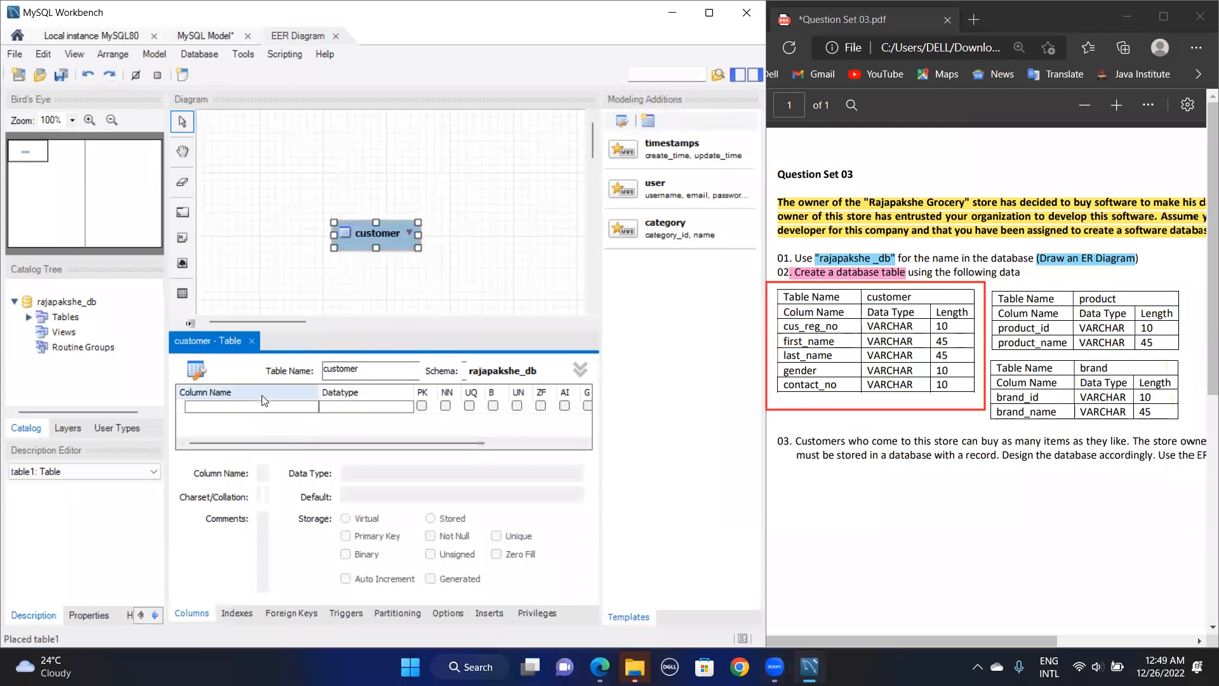
{"action": "double_click", "coordinate": [255, 402]}
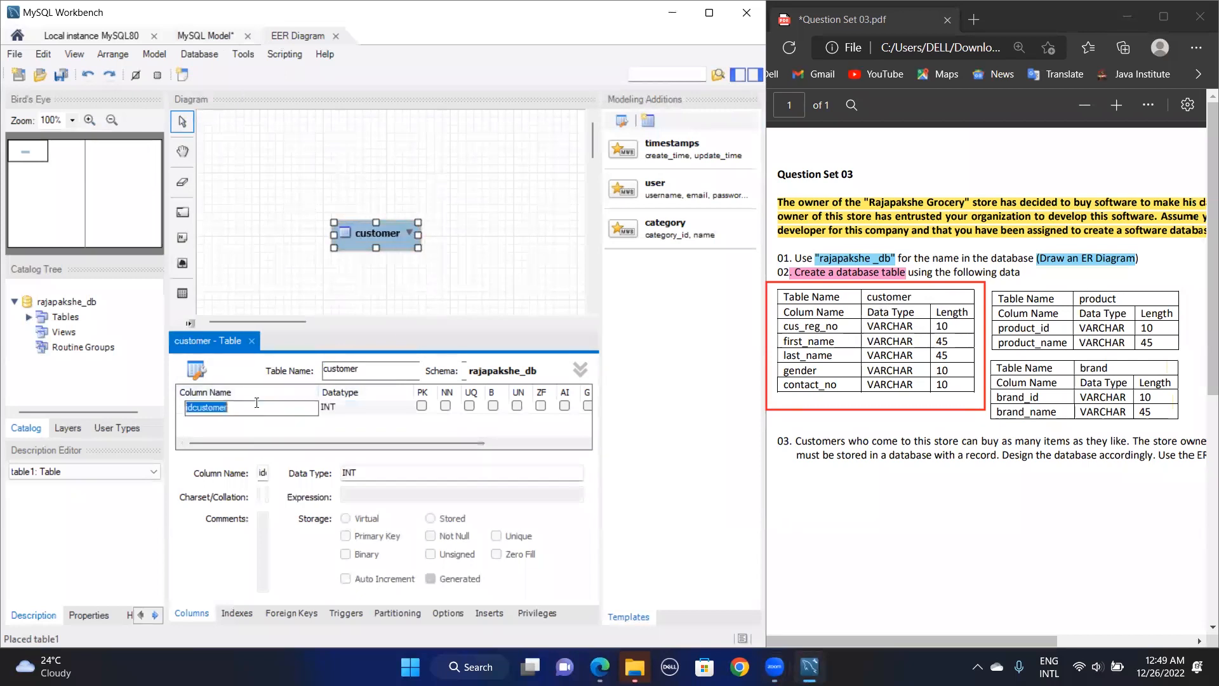
{"action": "type", "text": "cus_reg_no"}
{"action": "key", "text": "Tab"}
{"action": "left_click", "coordinate": [406, 411]}
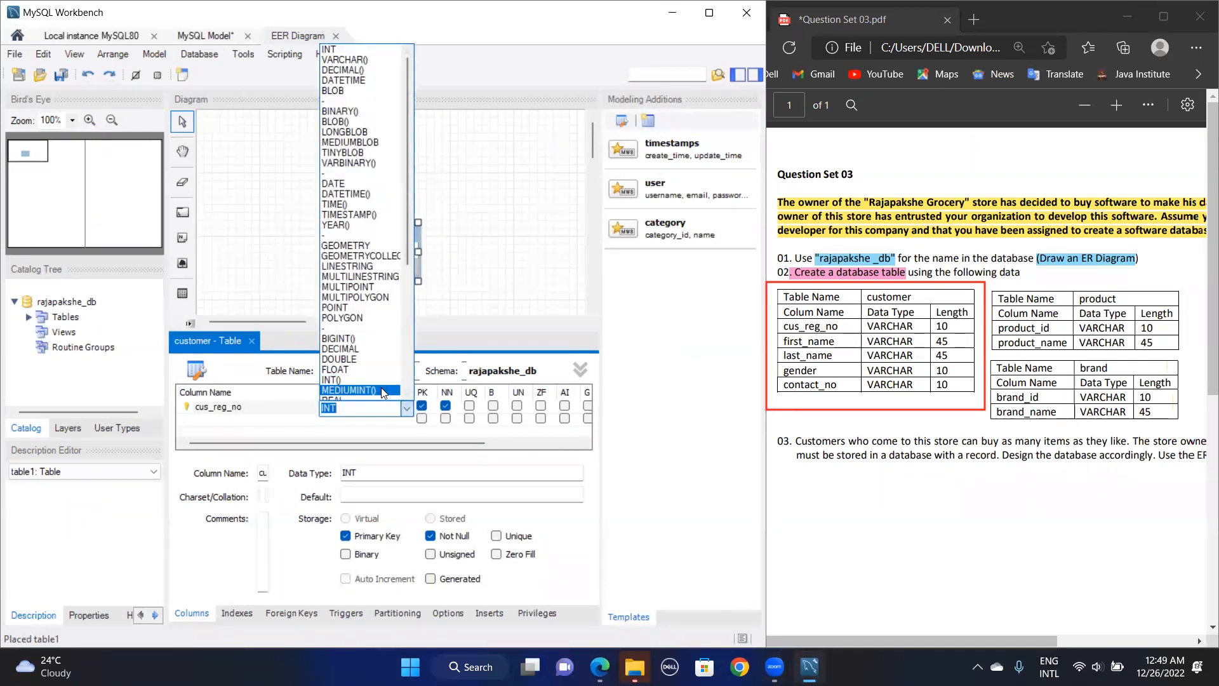
{"action": "scroll", "coordinate": [381, 387], "scroll_direction": "down", "scroll_amount": 1}
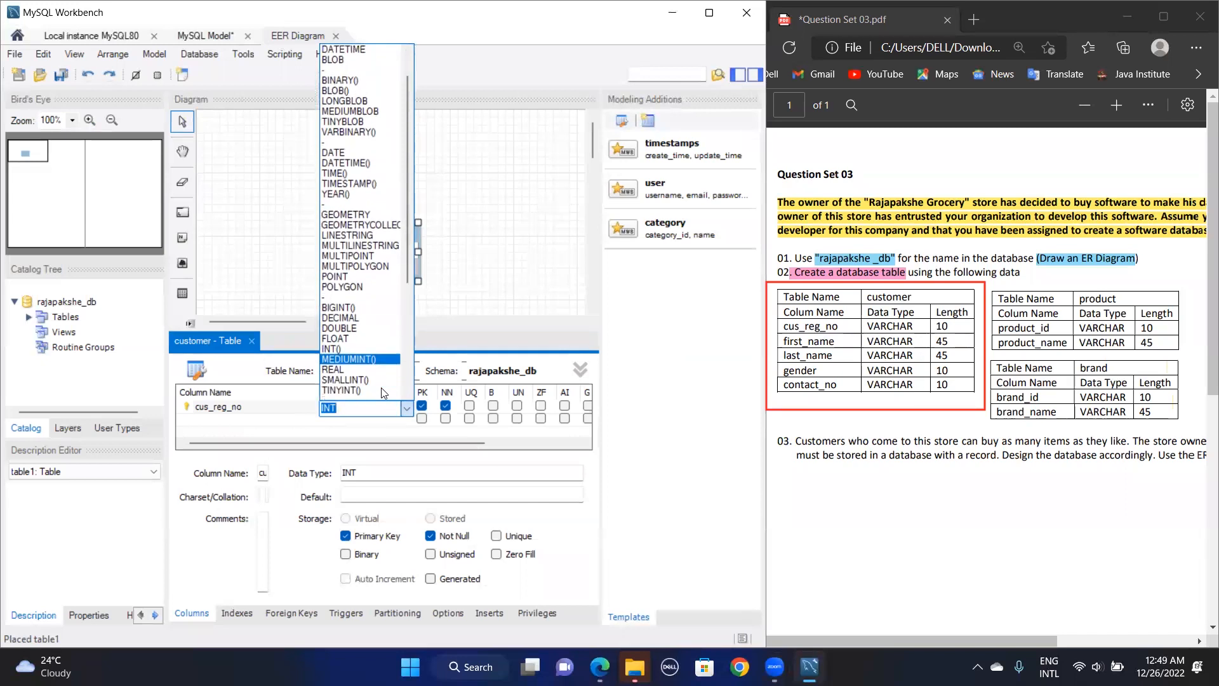
{"action": "scroll", "coordinate": [381, 388], "scroll_direction": "down", "scroll_amount": 6}
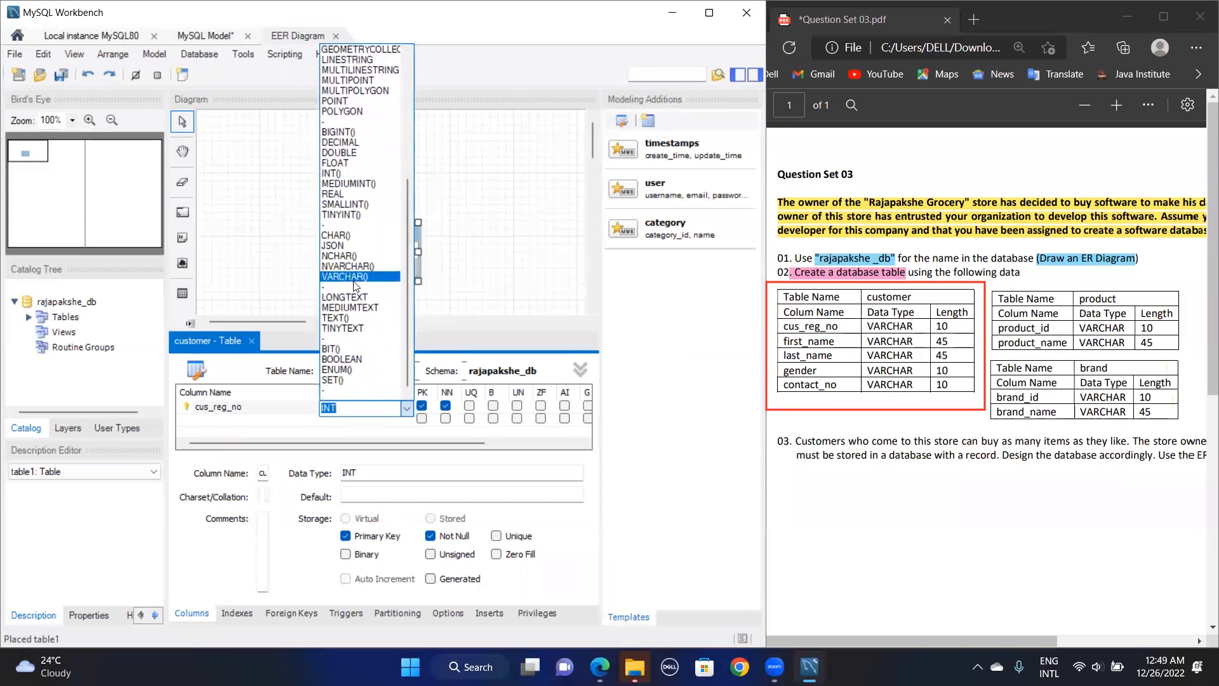
{"action": "left_click", "coordinate": [356, 278]}
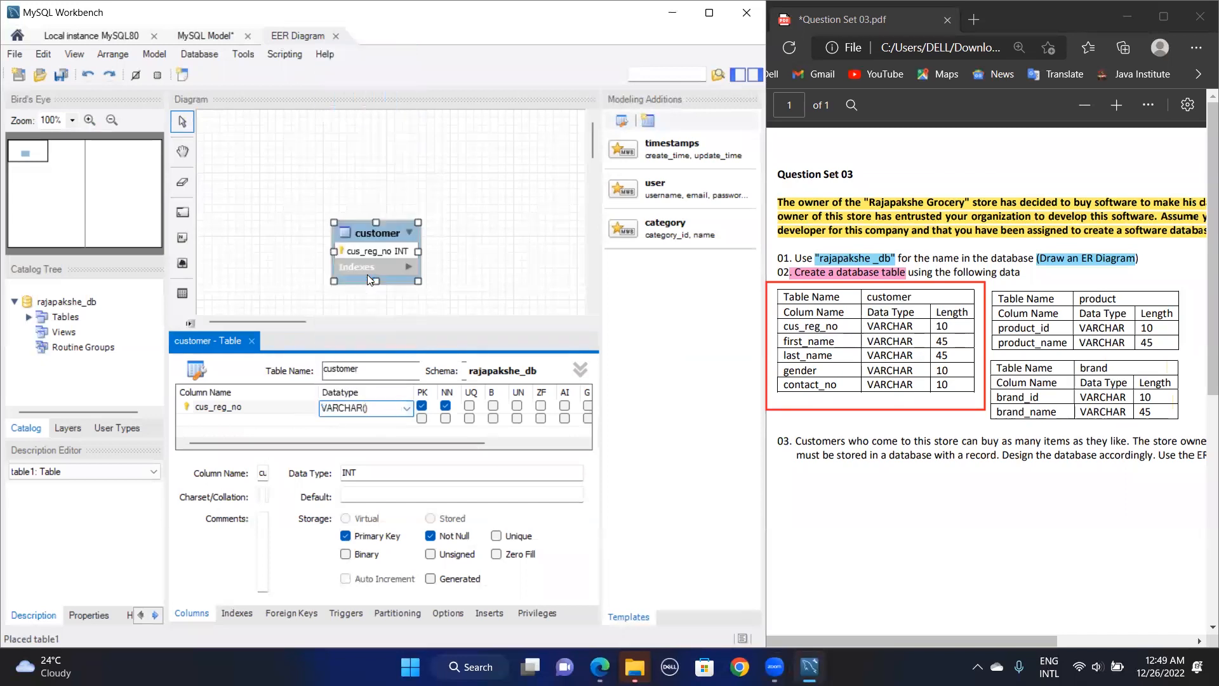
{"action": "type", "text": "10"}
{"action": "key", "text": "Return"}
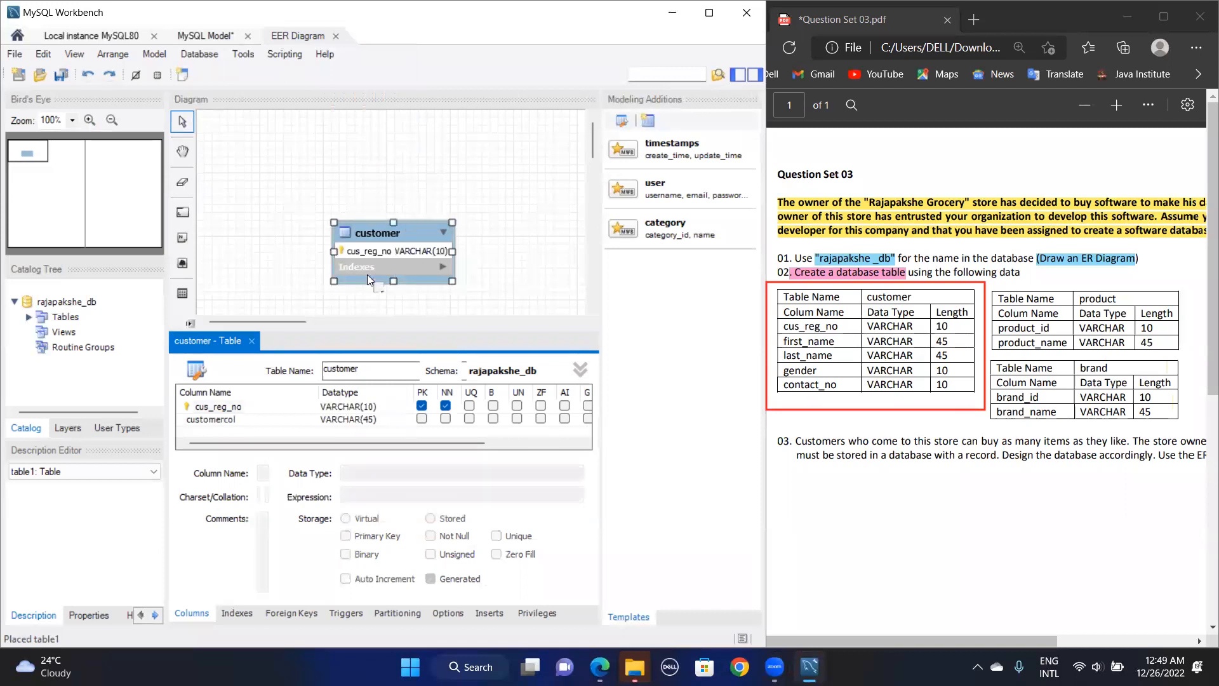
Add the columns first_name and last_name to the customer table, both as VARCHAR(45)
{"action": "left_click", "coordinate": [250, 413]}
{"action": "left_click", "coordinate": [250, 413]}
{"action": "type", "text": "first_name"}
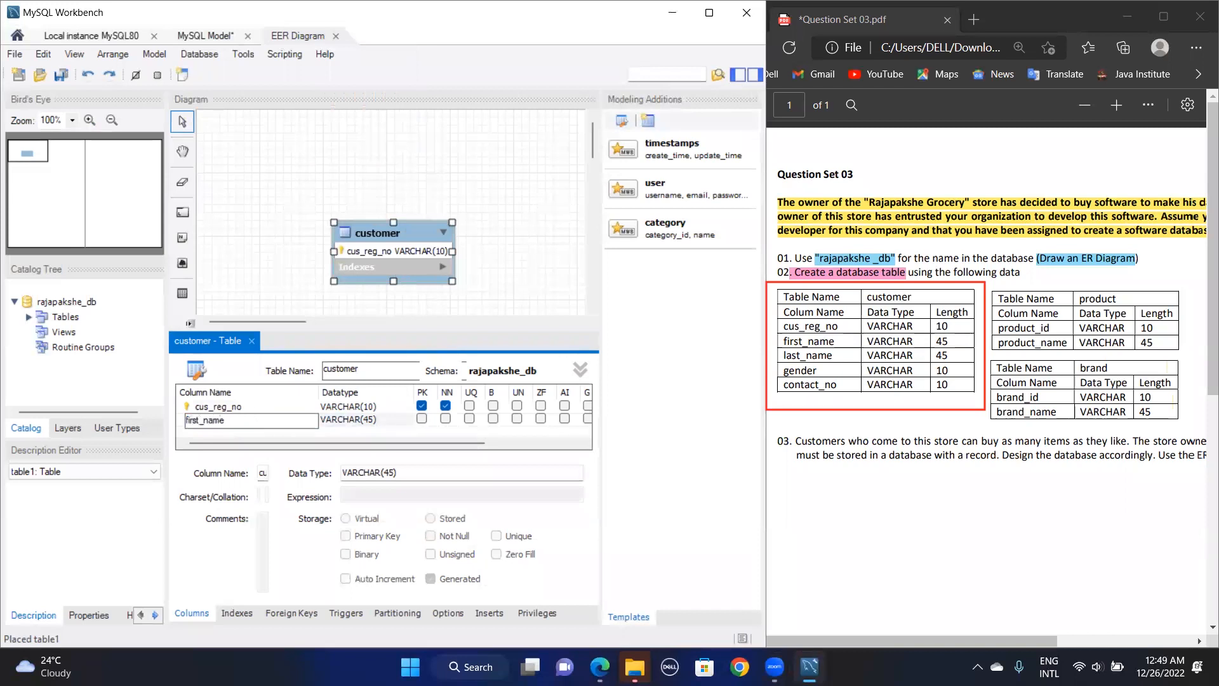
{"action": "key", "text": "Tab"}
{"action": "key", "text": "Tab"}
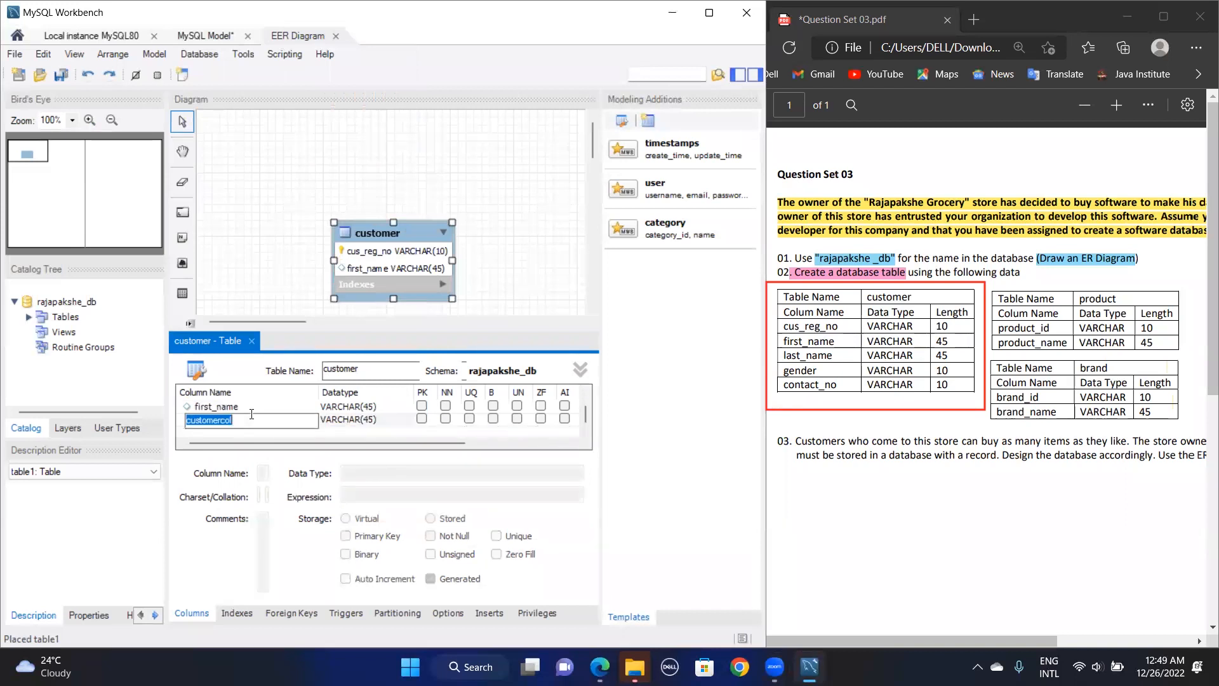
{"action": "type", "text": "last_name"}
{"action": "key", "text": "Tab"}
{"action": "key", "text": "Tab"}
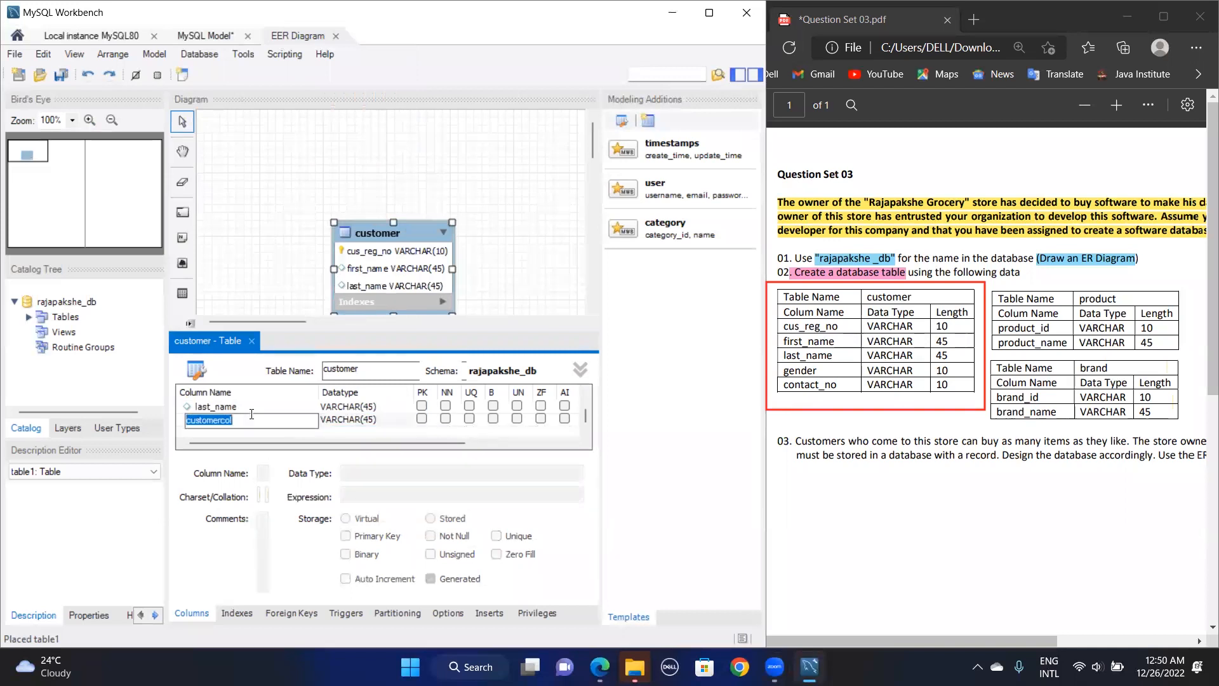
Add the column gender to the customer table with datatype VARCHAR(10)
{"action": "type", "text": "gender"}
{"action": "key", "text": "Tab"}
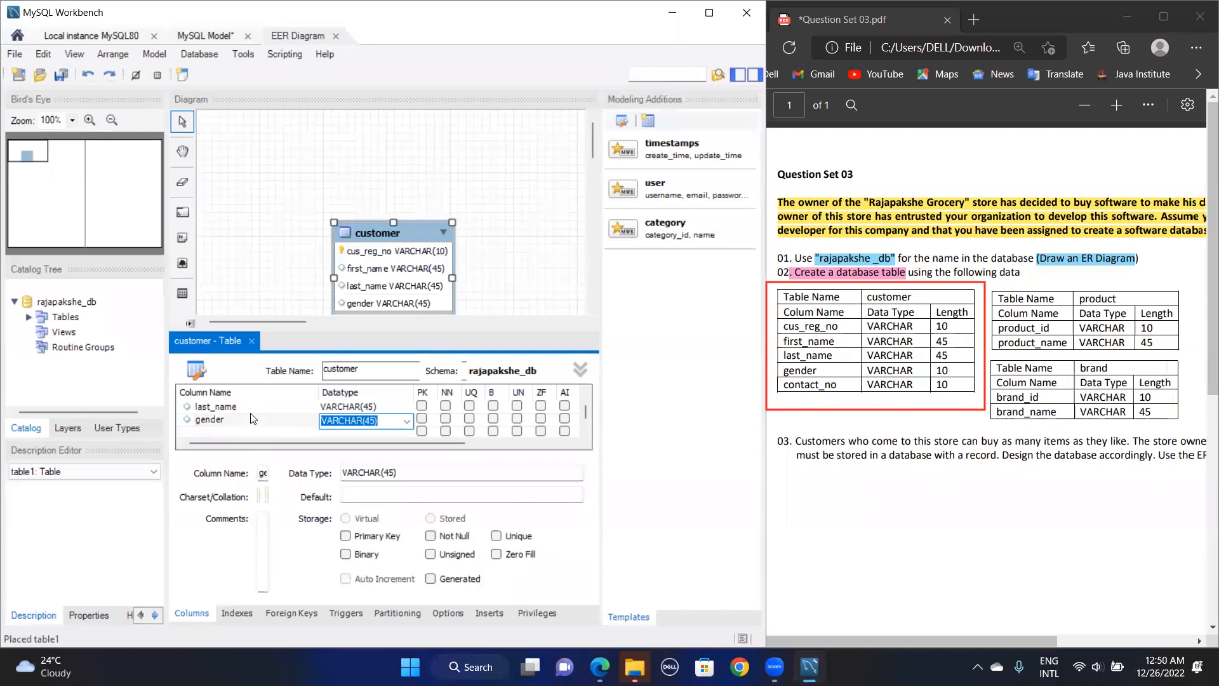
{"action": "left_click", "coordinate": [372, 419]}
{"action": "key", "text": "BackSpace"}
{"action": "key", "text": "BackSpace"}
{"action": "type", "text": "10"}
{"action": "key", "text": "Tab"}
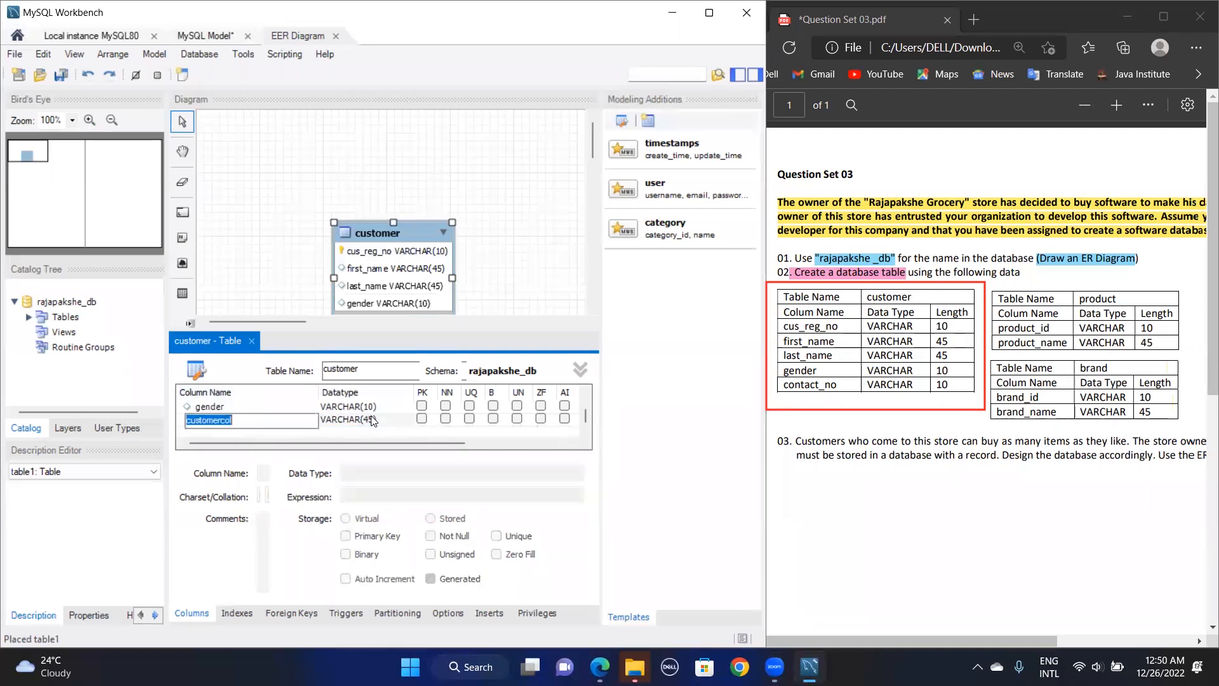
Add the column contact_no to the customer table as VARCHAR(10) and close the table editor
{"action": "type", "text": "contact_no"}
{"action": "key", "text": "Tab"}
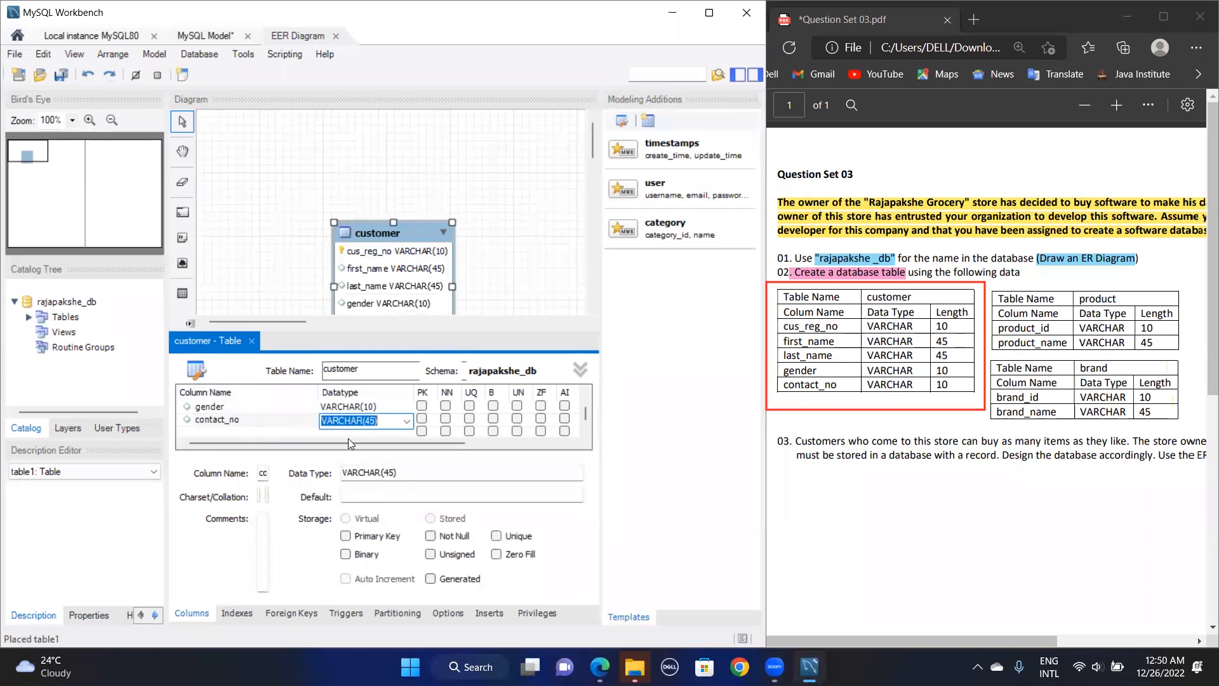
{"action": "left_click", "coordinate": [371, 421]}
{"action": "key", "text": "Delete"}
{"action": "key", "text": "BackSpace"}
{"action": "type", "text": "10"}
{"action": "left_click", "coordinate": [252, 341]}
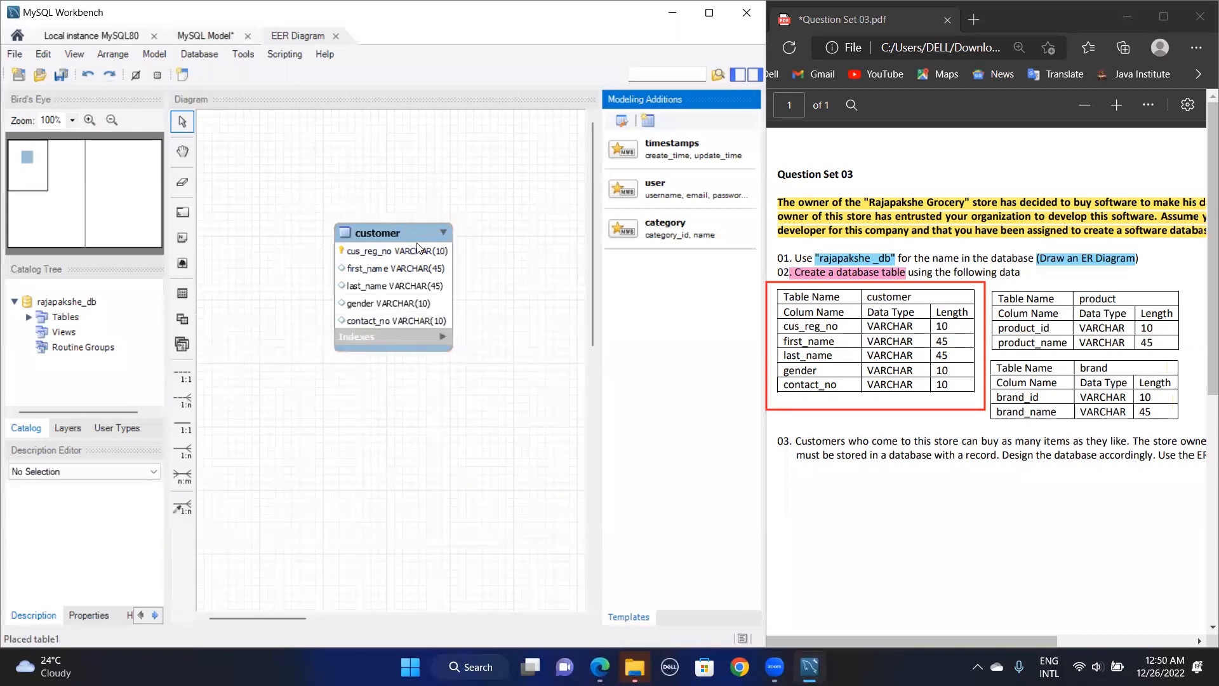
Move the customer table toward the upper-left corner of the diagram canvas and enlarge it slightly
{"action": "left_click_drag", "start_coordinate": [415, 239], "coordinate": [326, 169]}
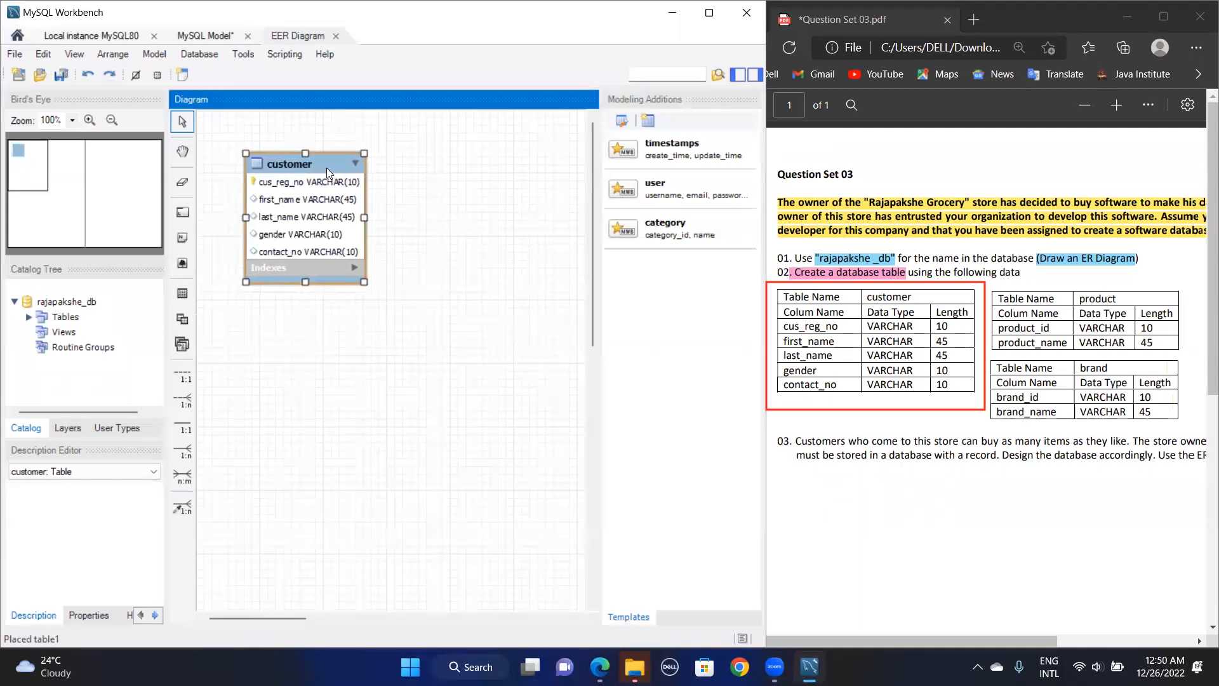
{"action": "left_click_drag", "start_coordinate": [363, 282], "coordinate": [373, 291]}
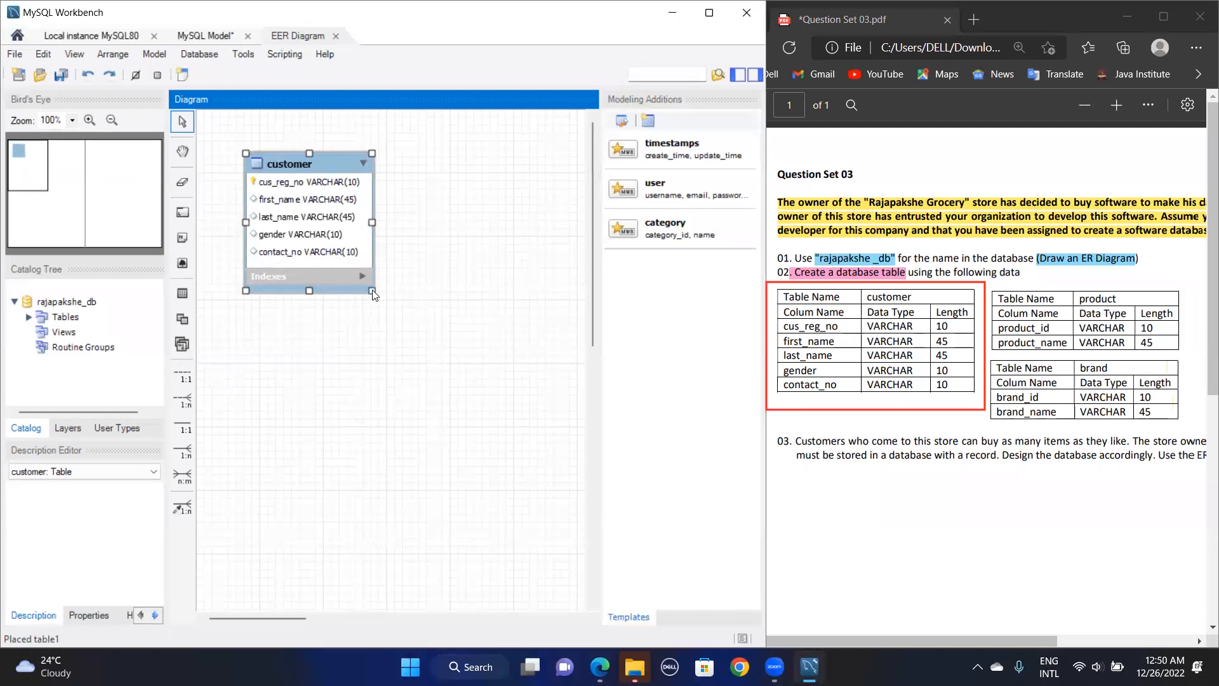
{"action": "left_click_drag", "start_coordinate": [397, 319], "coordinate": [390, 314]}
{"action": "mouse_move", "coordinate": [991, 281]}
{"action": "left_mouse_down"}
{"action": "mouse_move", "coordinate": [1116, 360]}
{"action": "mouse_move", "coordinate": [1183, 356]}
{"action": "left_mouse_up"}
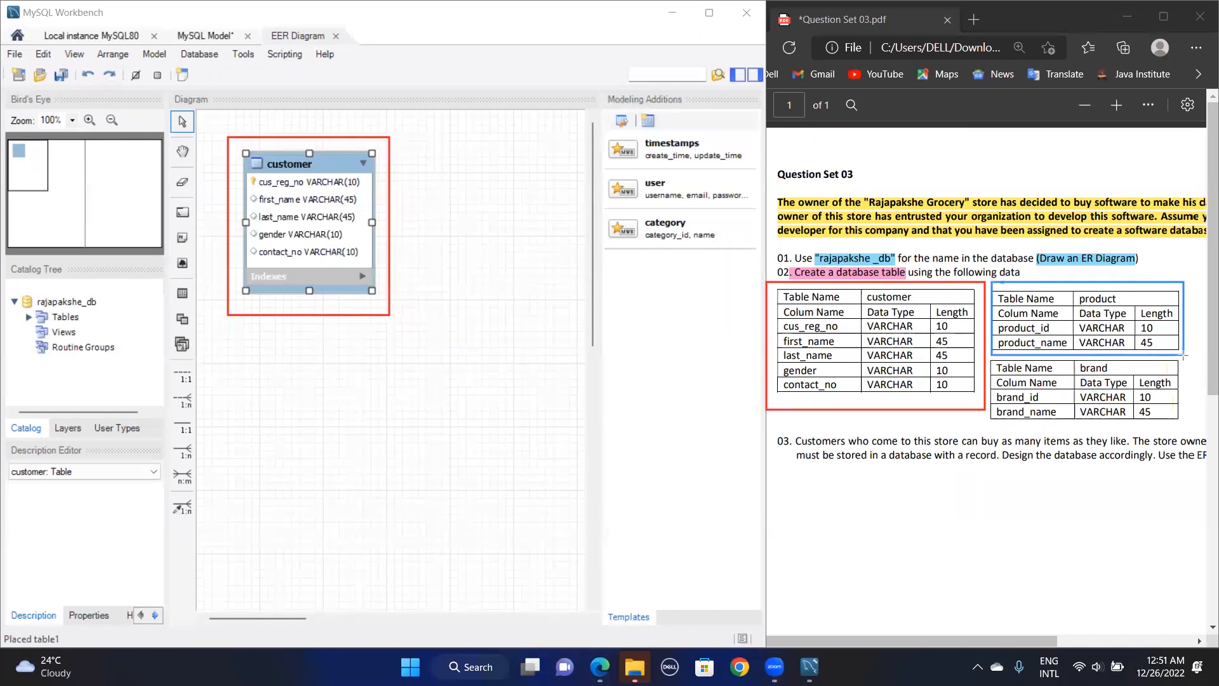
Add a new table beside the customer table in the diagram and name it product
{"action": "left_click", "coordinate": [422, 210]}
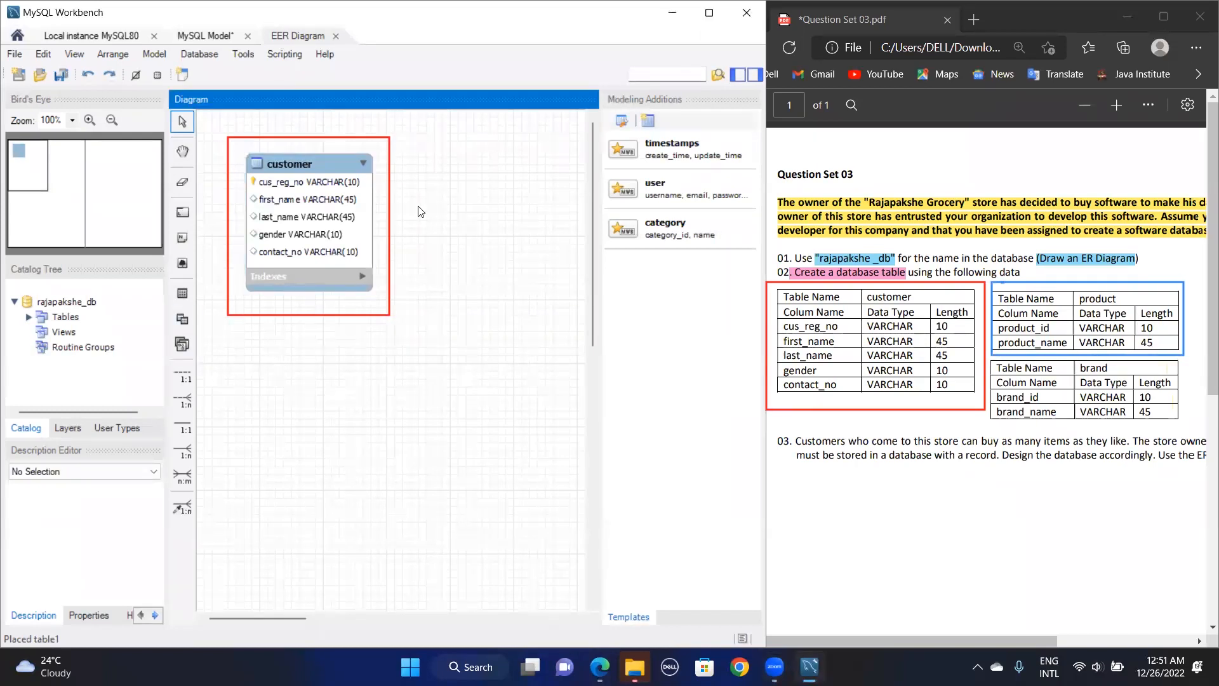
{"action": "left_click", "coordinate": [182, 293]}
{"action": "left_click", "coordinate": [527, 194]}
{"action": "left_click_drag", "start_coordinate": [569, 207], "coordinate": [491, 177]}
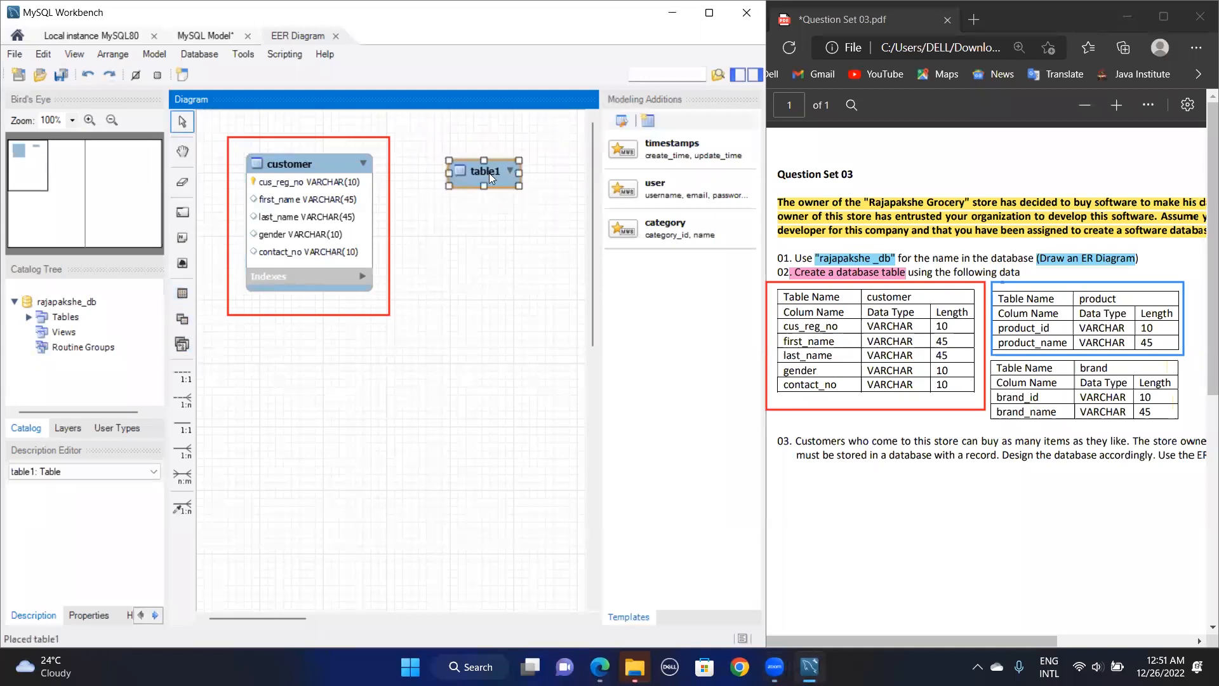
{"action": "double_click", "coordinate": [491, 178]}
{"action": "type", "text": "pr"}
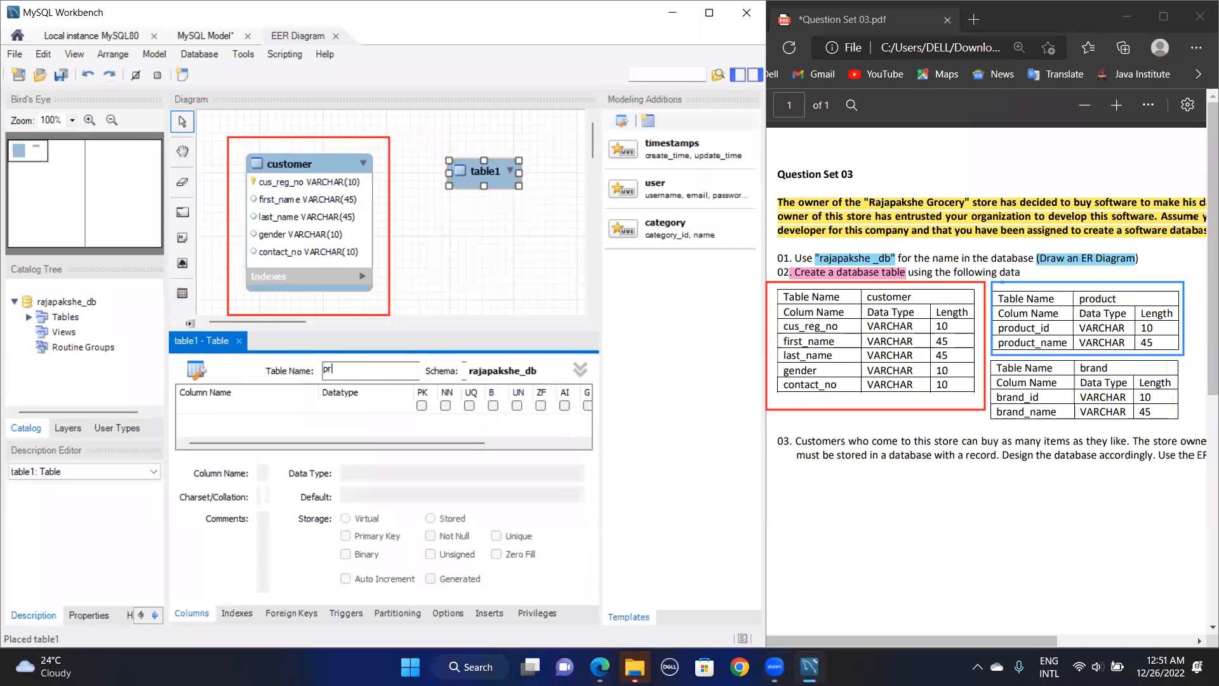
{"action": "type", "text": "oduct"}
Add the column product_id to the product table with datatype VARCHAR(10)
{"action": "left_click", "coordinate": [240, 404]}
{"action": "type", "text": "p"}
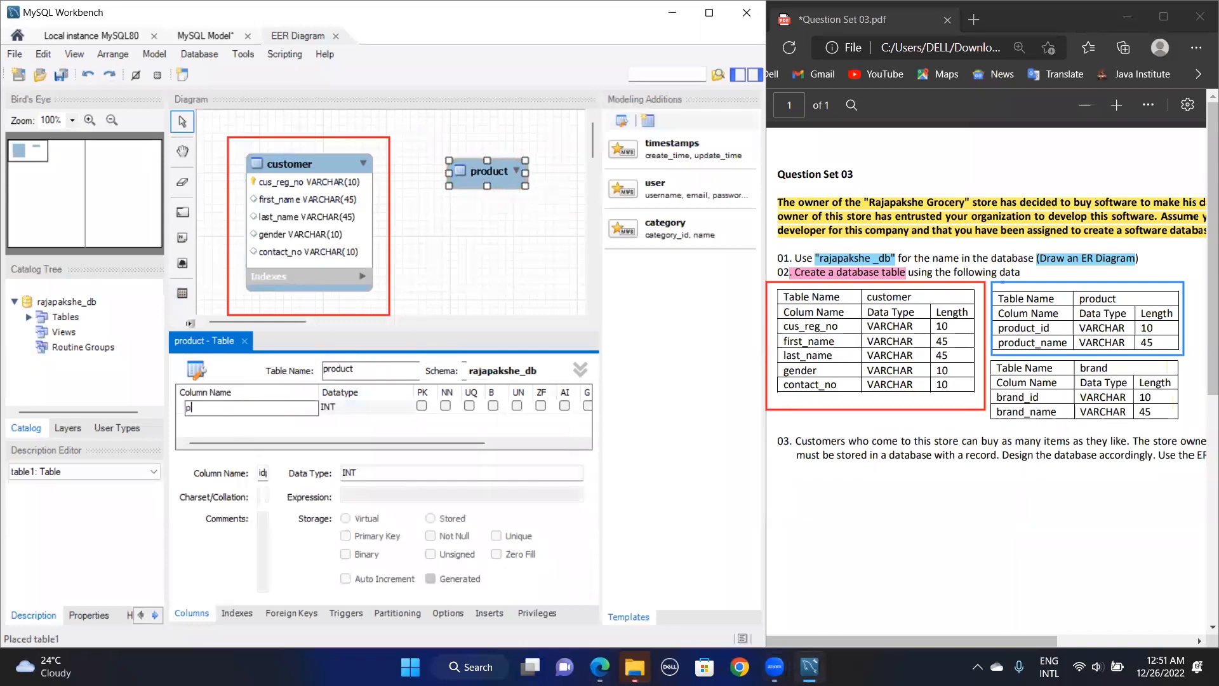
{"action": "type", "text": "roduct_id"}
{"action": "left_click", "coordinate": [381, 410]}
{"action": "left_click", "coordinate": [405, 412]}
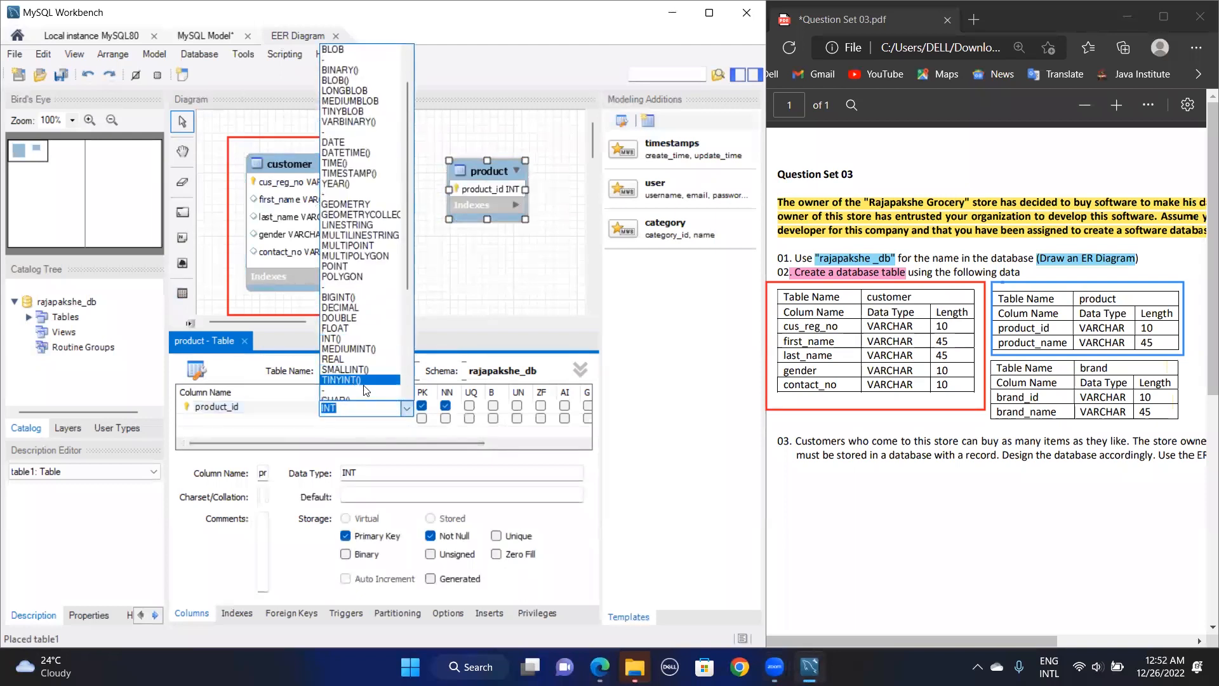
{"action": "scroll", "coordinate": [362, 378], "scroll_direction": "down", "scroll_amount": 2}
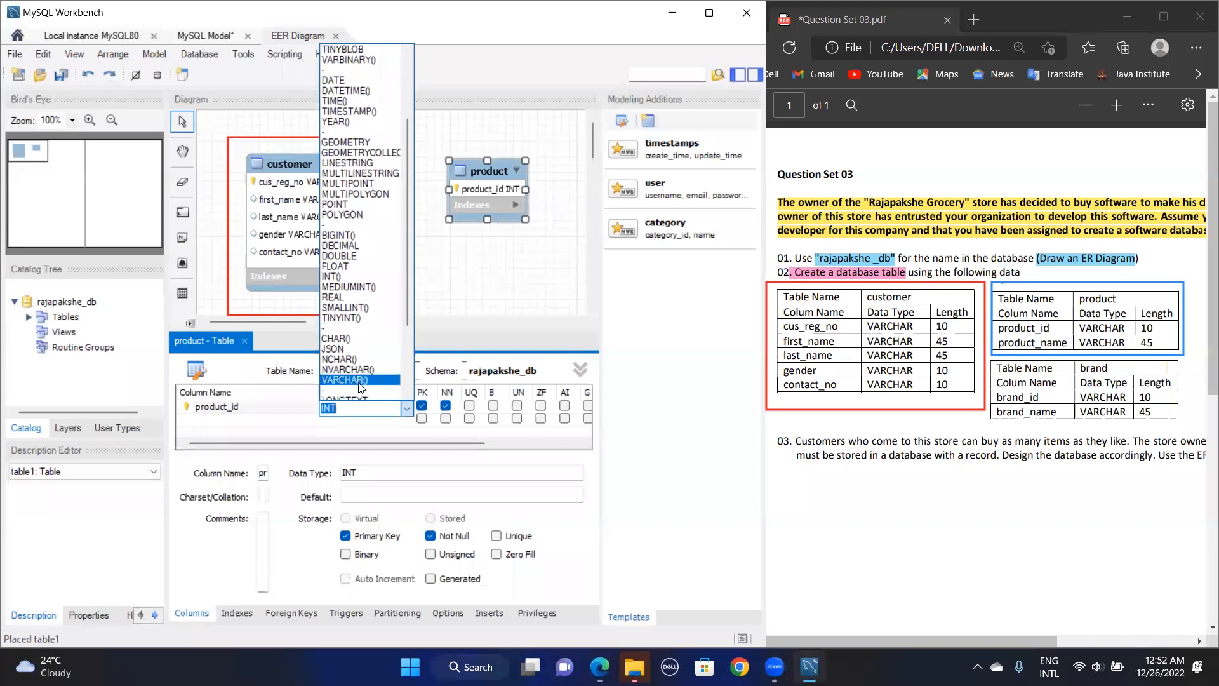
{"action": "left_click", "coordinate": [362, 381]}
{"action": "type", "text": "10"}
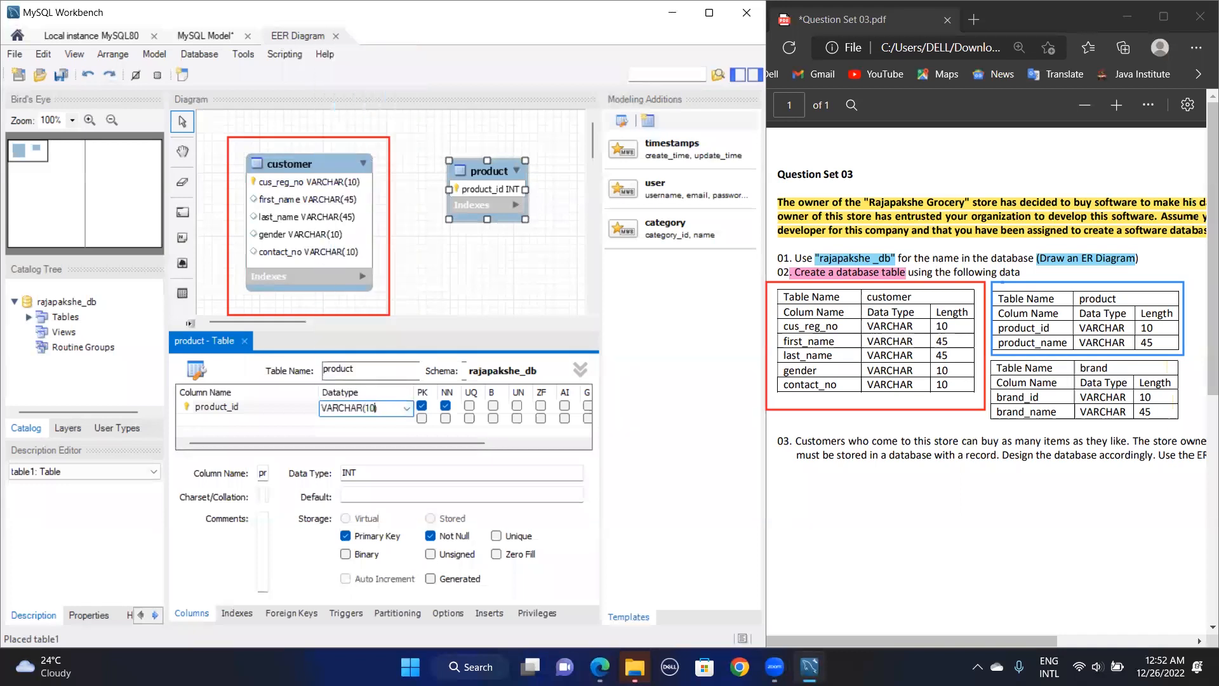
Add the column product_name to the product table as VARCHAR(45) and close the table editor
{"action": "left_click", "coordinate": [240, 421]}
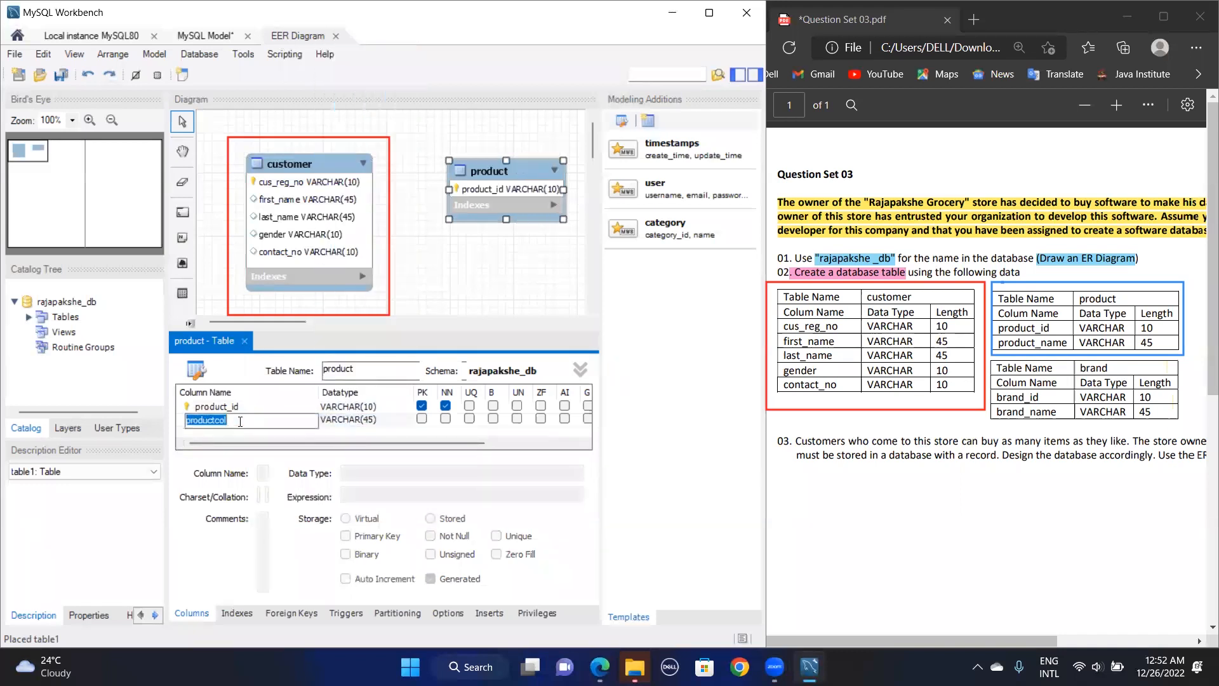
{"action": "type", "text": "product_name"}
{"action": "key", "text": "Tab"}
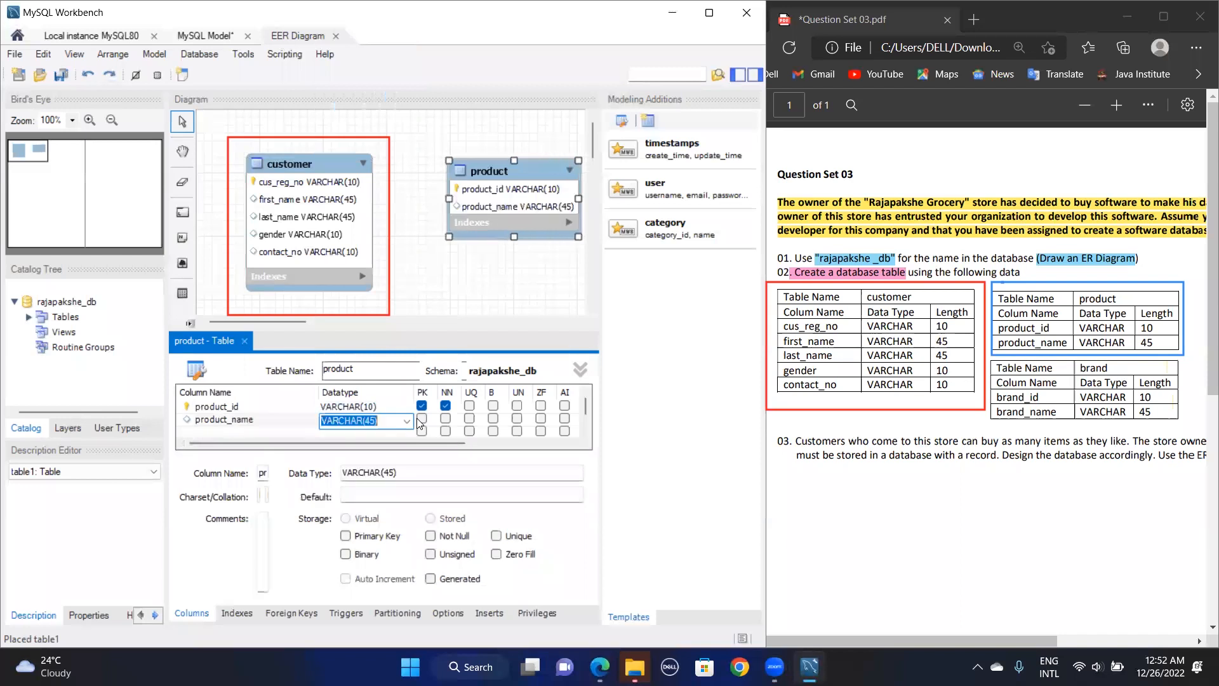
{"action": "left_click", "coordinate": [480, 288]}
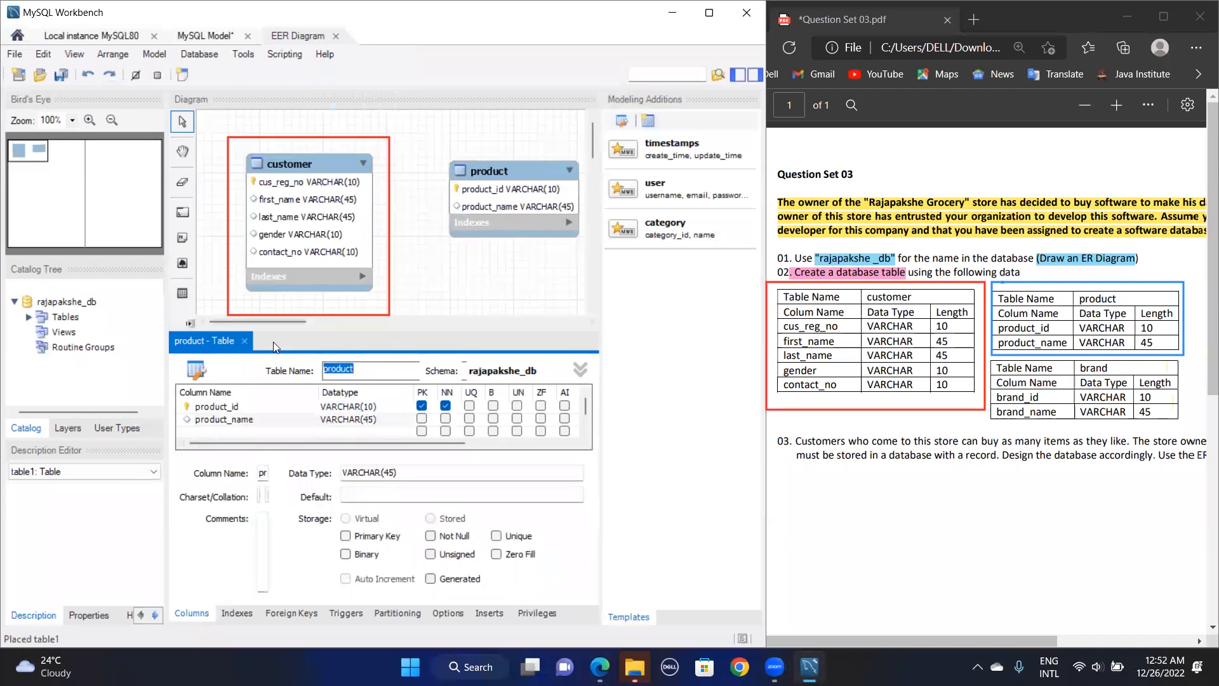
{"action": "left_click", "coordinate": [245, 341]}
Move the product table slightly closer to the customer table in the diagram
{"action": "left_click_drag", "start_coordinate": [489, 172], "coordinate": [470, 183]}
{"action": "mouse_move", "coordinate": [408, 152]}
{"action": "left_mouse_down"}
{"action": "mouse_move", "coordinate": [512, 292]}
{"action": "mouse_move", "coordinate": [579, 273]}
{"action": "left_mouse_up"}
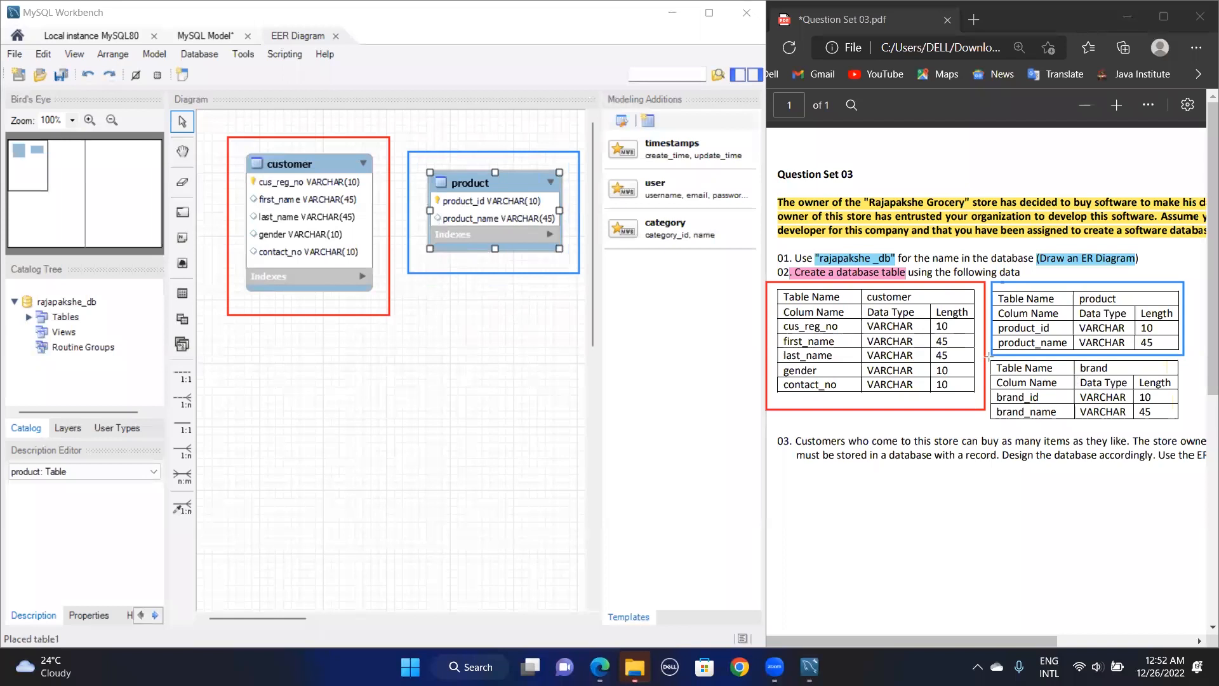
{"action": "left_click_drag", "start_coordinate": [989, 355], "coordinate": [1184, 427]}
Add a new table below the customer and product tables and name it brand
{"action": "left_click", "coordinate": [262, 341]}
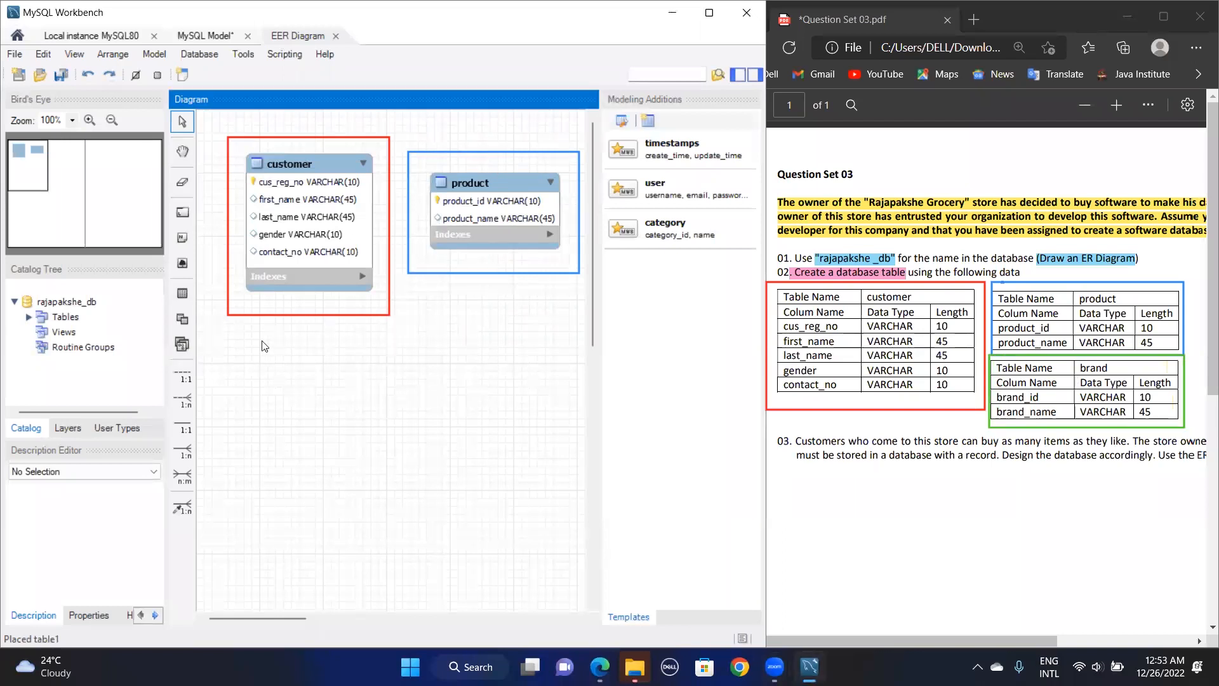
{"action": "left_click", "coordinate": [183, 293]}
{"action": "left_click", "coordinate": [340, 397]}
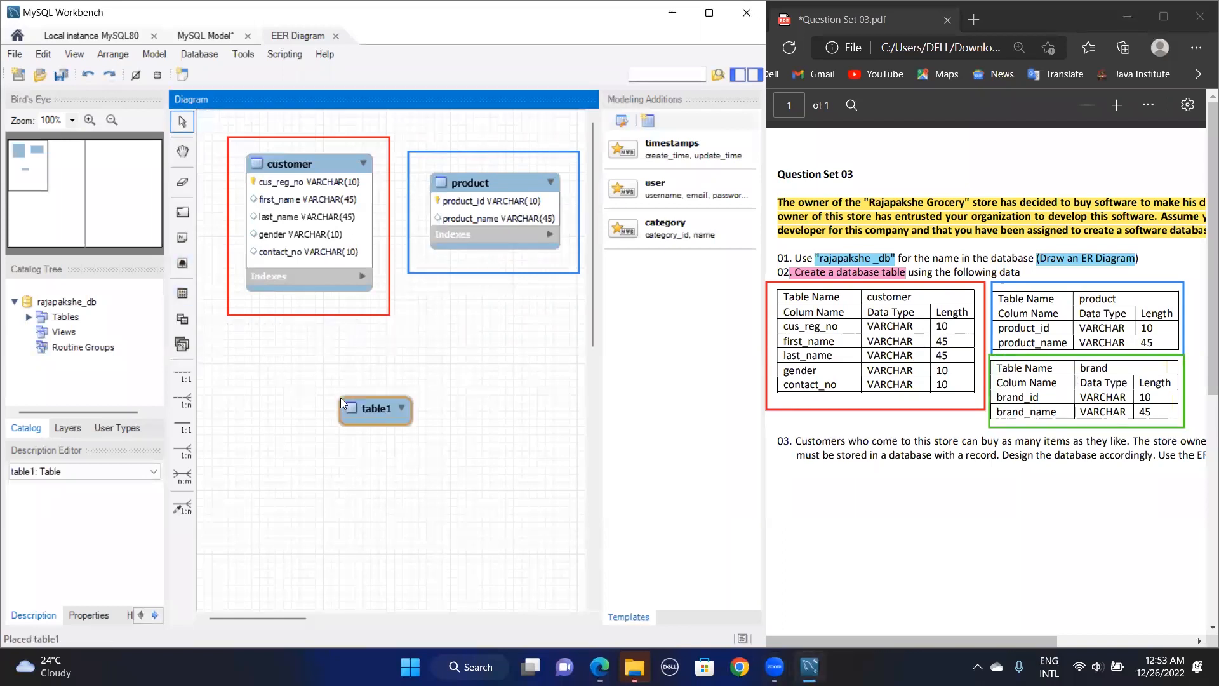
{"action": "double_click", "coordinate": [370, 413]}
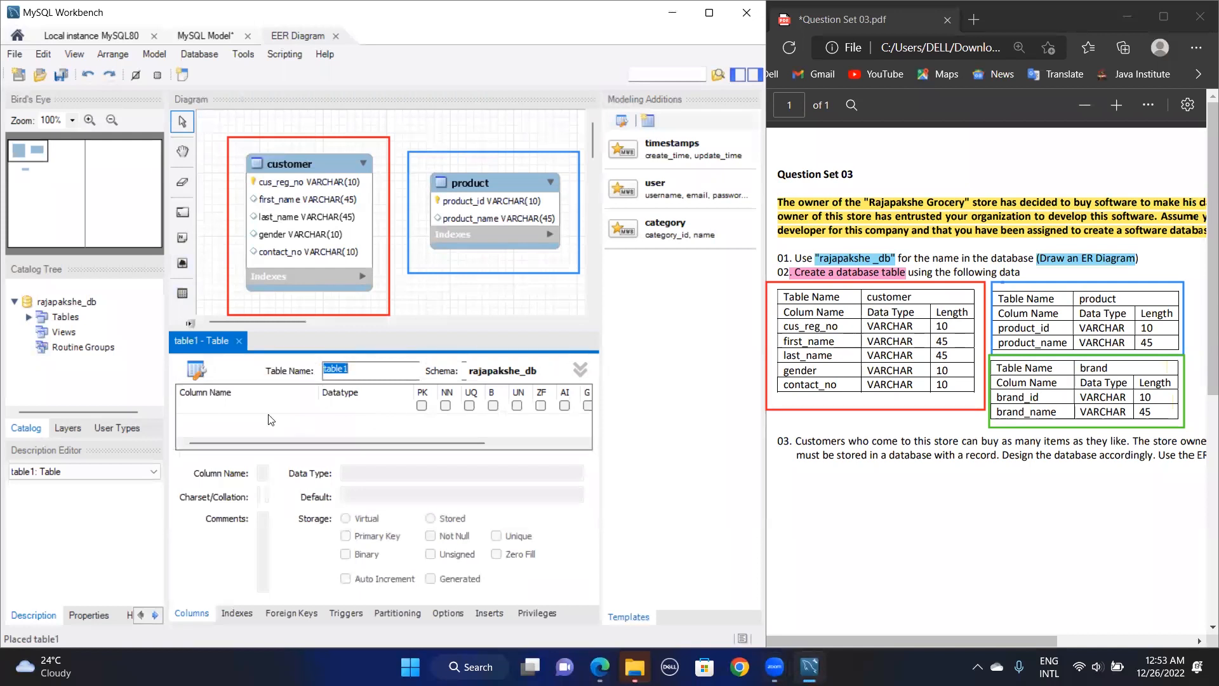
{"action": "type", "text": "brand"}
Add the column brand_id to the brand table with datatype VARCHAR(10)
{"action": "double_click", "coordinate": [262, 406]}
{"action": "type", "text": "bt"}
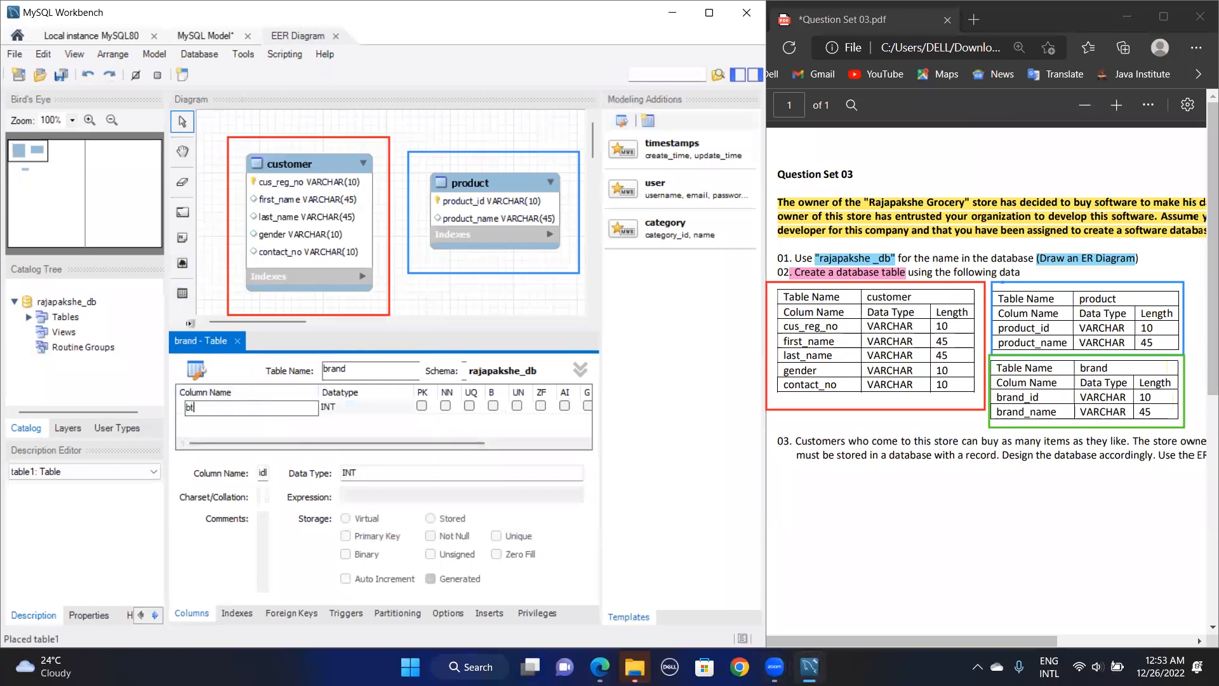
{"action": "type", "text": "rand_id"}
{"action": "key", "text": "Return"}
{"action": "left_click", "coordinate": [375, 407]}
{"action": "left_click", "coordinate": [406, 409]}
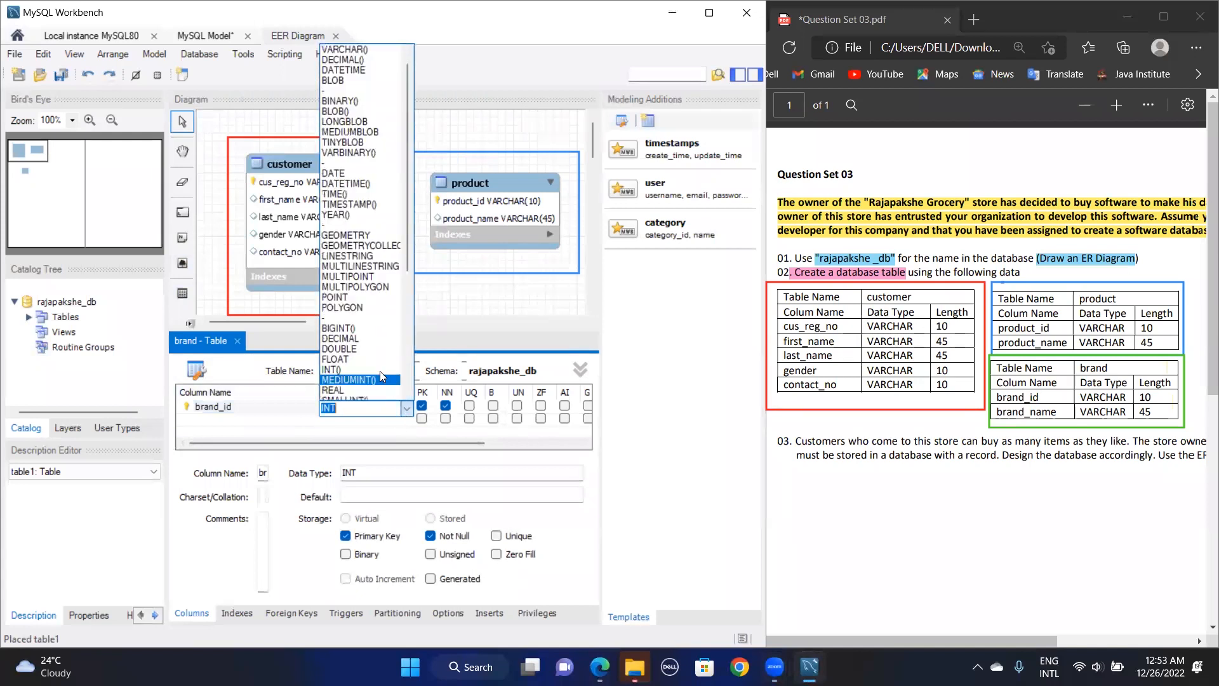
{"action": "scroll", "coordinate": [374, 377], "scroll_direction": "down", "scroll_amount": 4}
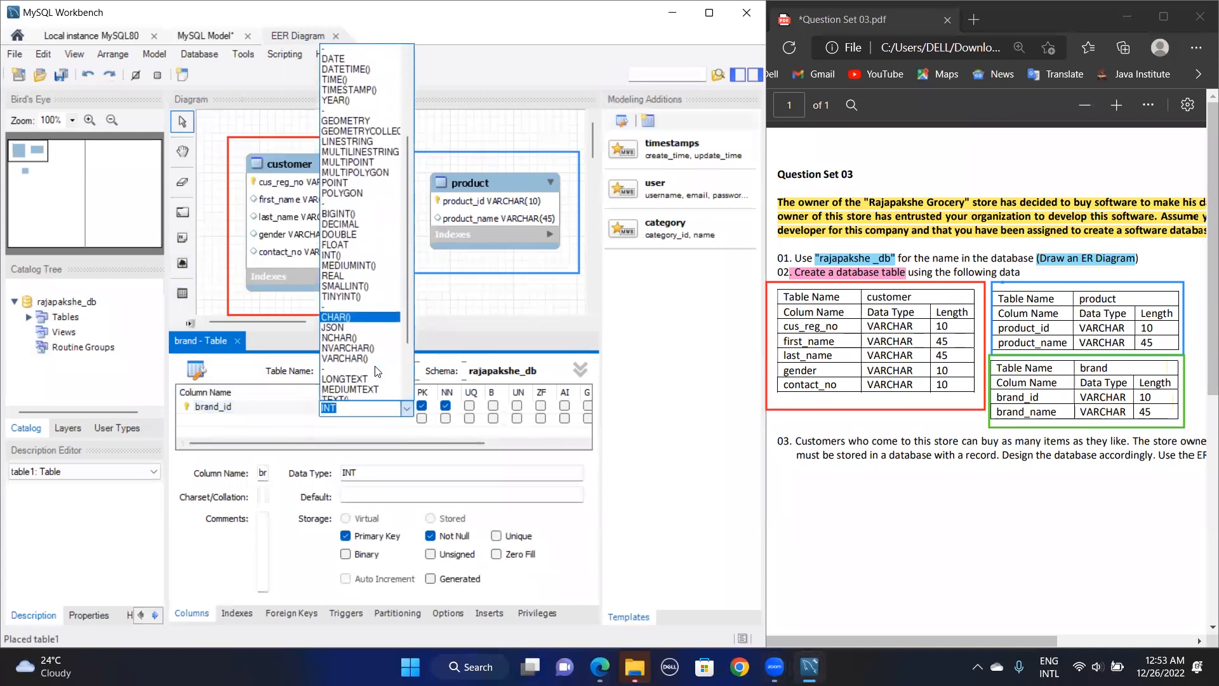
{"action": "left_click", "coordinate": [348, 350]}
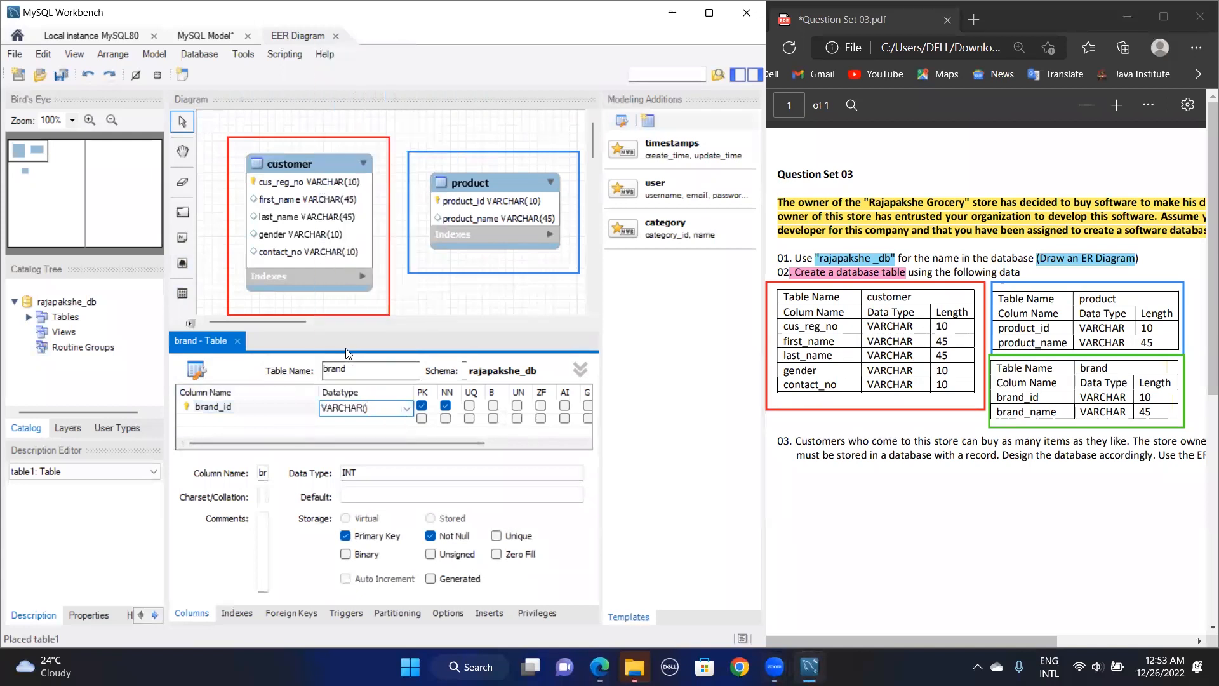
{"action": "type", "text": "10"}
Add the column brand_name to the brand table as VARCHAR(45) and close the table editor
{"action": "left_click", "coordinate": [238, 418]}
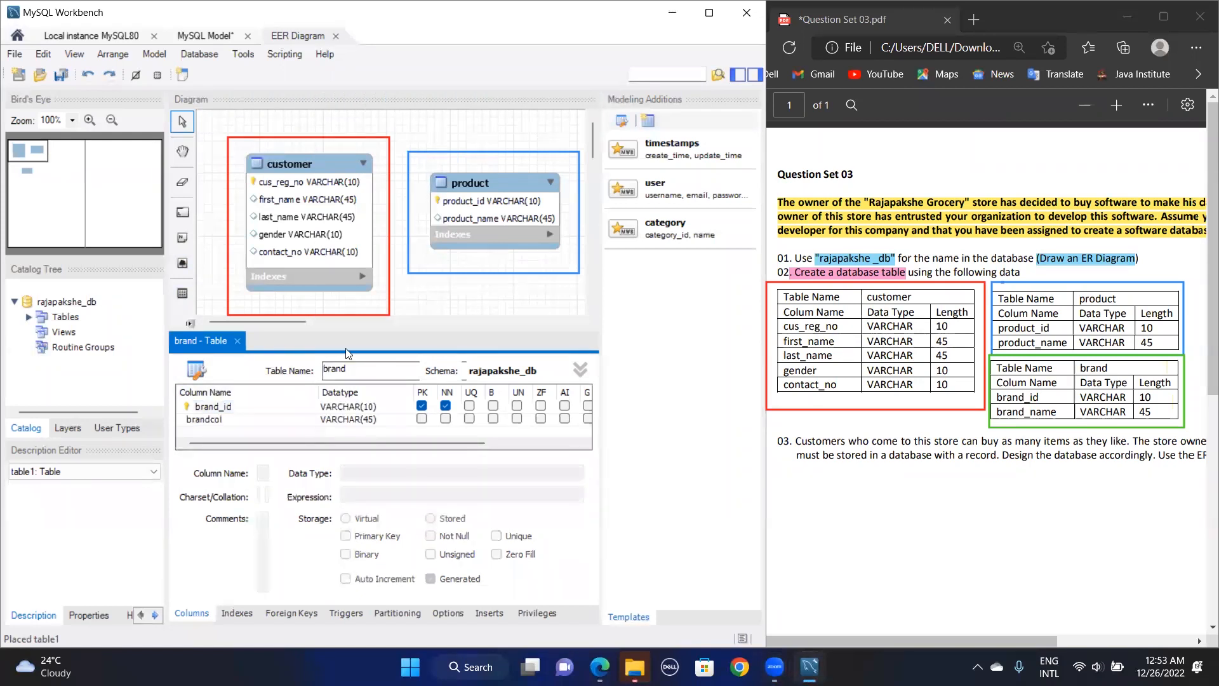
{"action": "type", "text": "brand_name"}
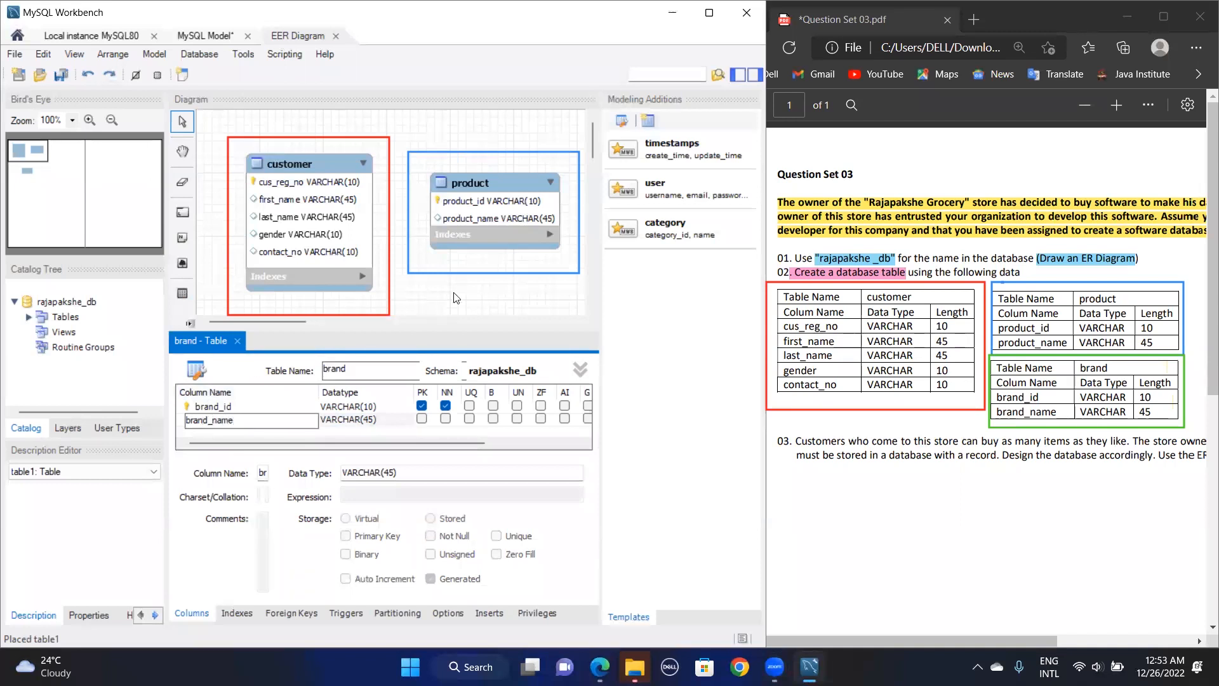
{"action": "left_click", "coordinate": [235, 342]}
{"action": "left_click", "coordinate": [236, 341]}
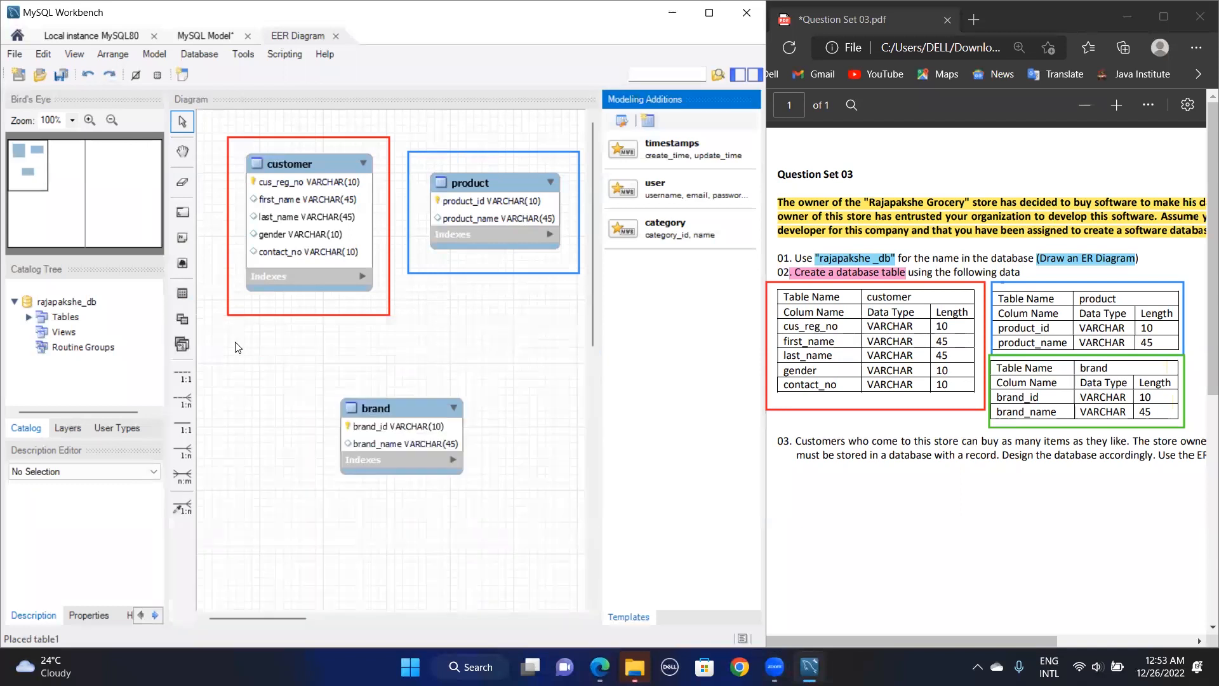
Highlight the whole question 03 paragraph in green in the Question Set 03 PDF
{"action": "mouse_move", "coordinate": [315, 347]}
{"action": "left_mouse_down"}
{"action": "mouse_move", "coordinate": [482, 440]}
{"action": "mouse_move", "coordinate": [505, 471]}
{"action": "mouse_move", "coordinate": [492, 464]}
{"action": "left_mouse_up"}
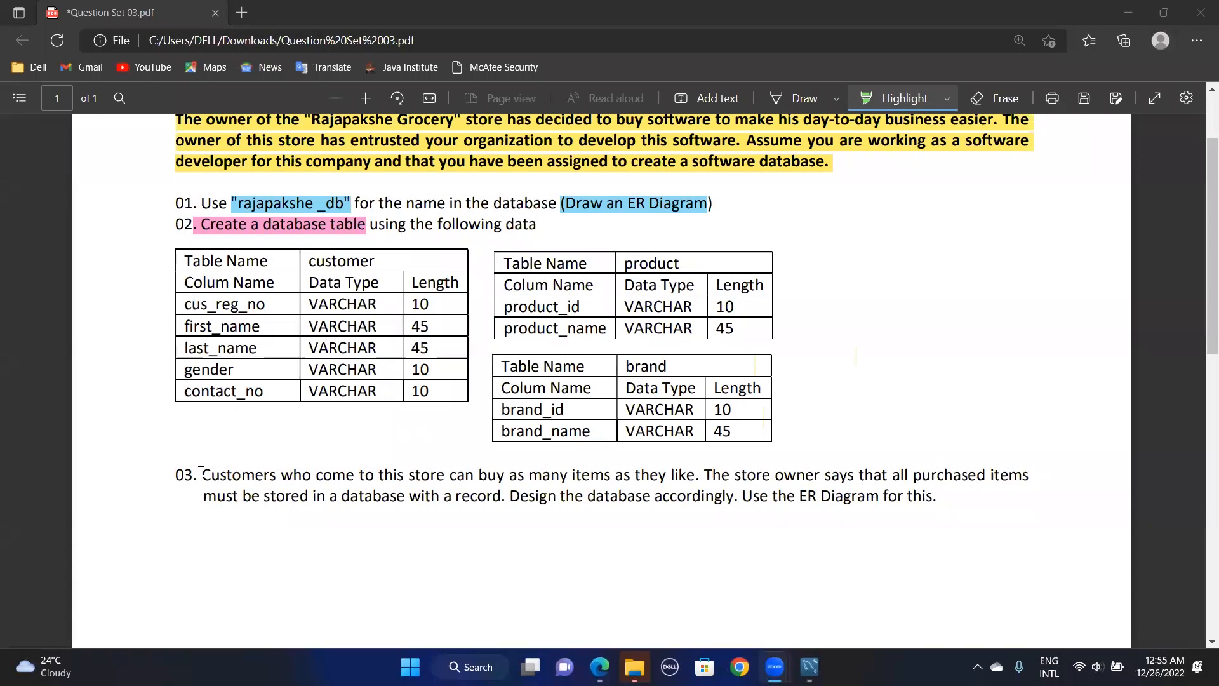
{"action": "left_click_drag", "start_coordinate": [202, 475], "coordinate": [939, 500]}
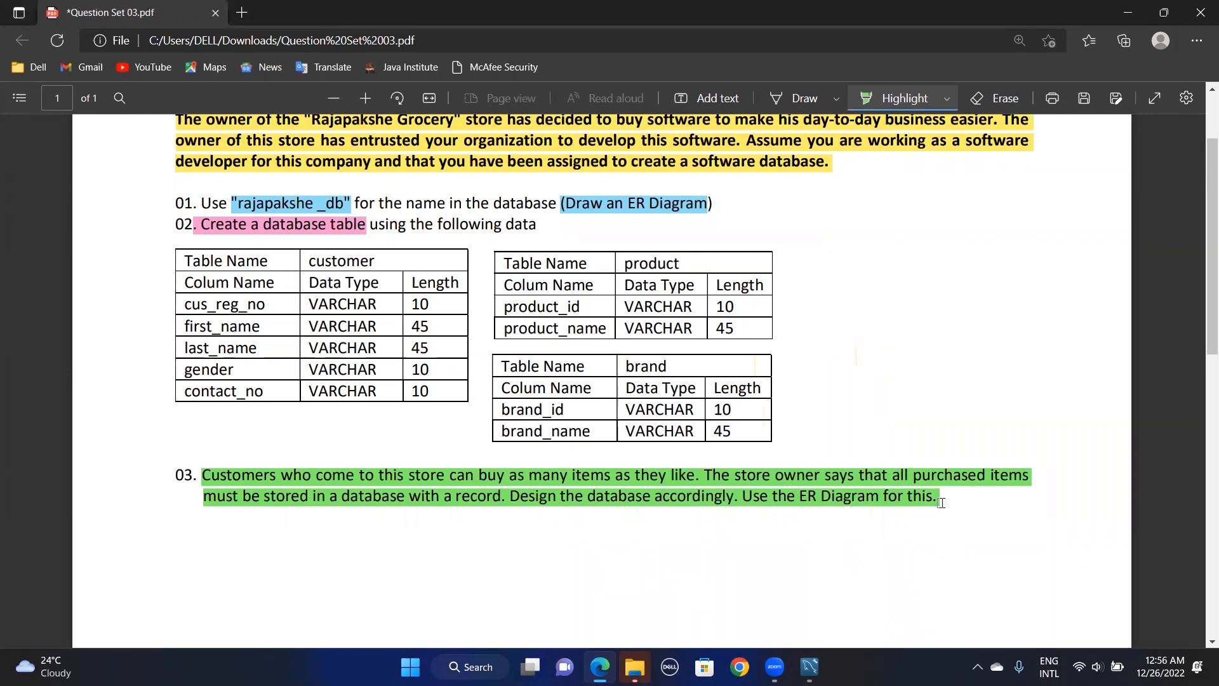
Switch to MySQL Workbench and move the brand and product tables farther from the customer table to make room between them
{"action": "key", "text": "alt+Tab"}
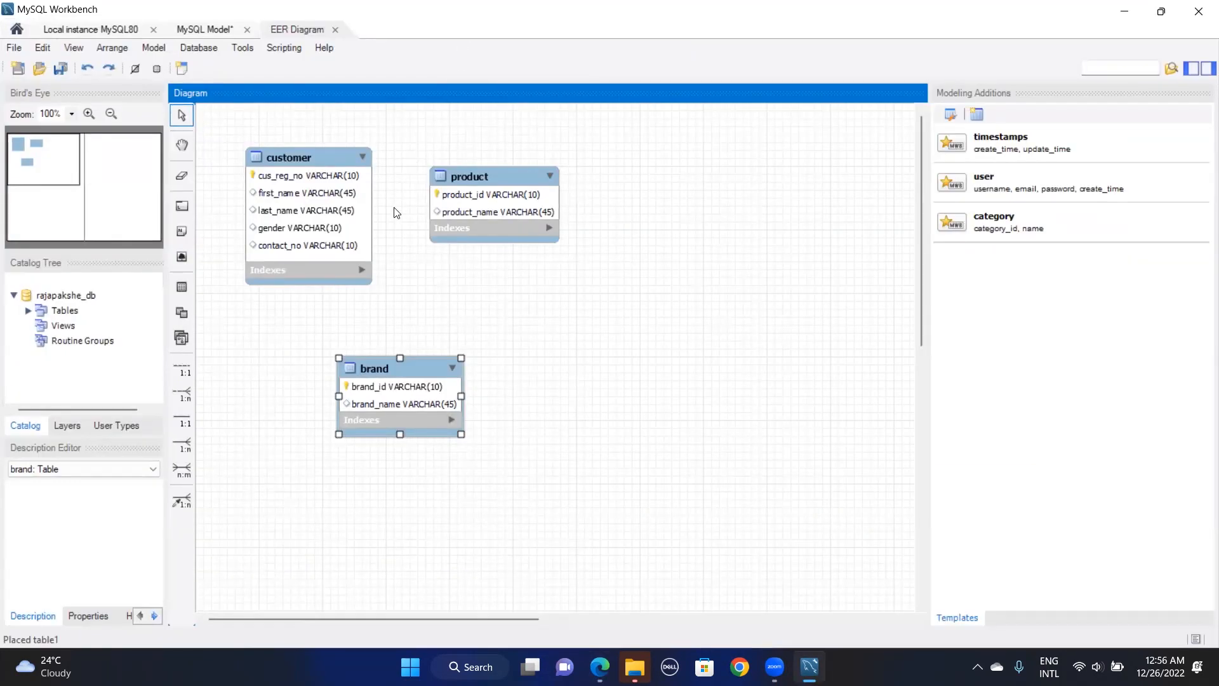
{"action": "left_click_drag", "start_coordinate": [441, 367], "coordinate": [739, 372]}
{"action": "left_click_drag", "start_coordinate": [527, 224], "coordinate": [655, 218]}
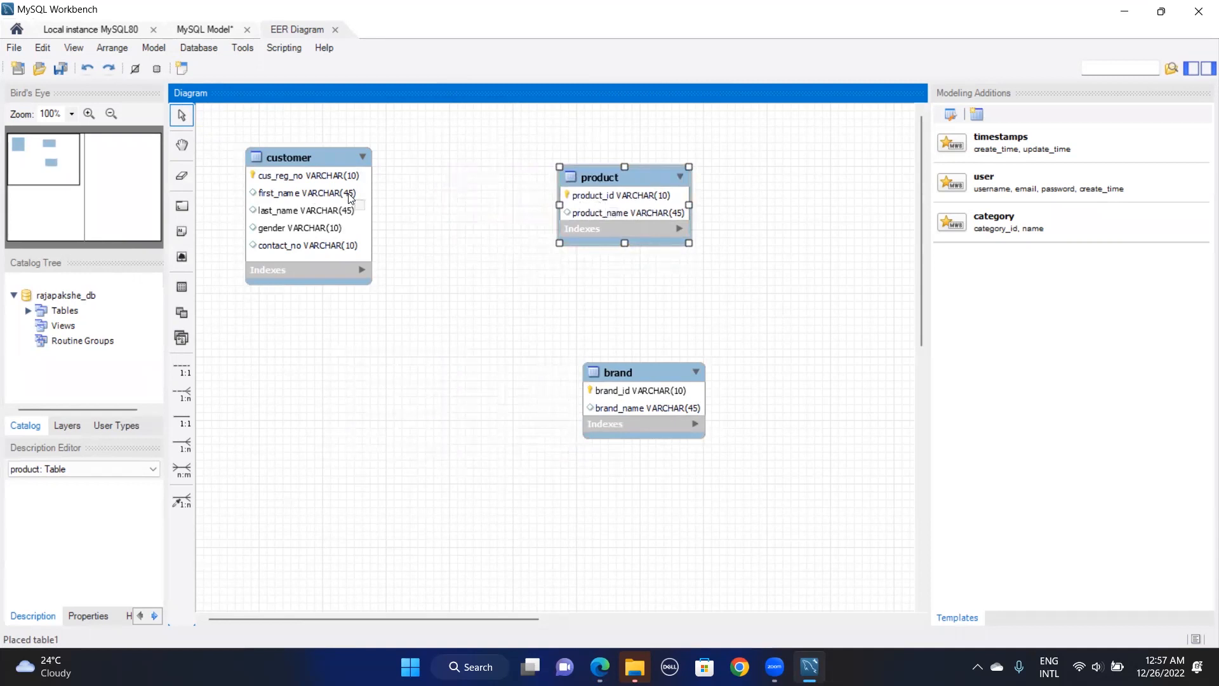
Create an n:m identifying relationship between customer and product and move its associative table below and between the two tables
{"action": "left_click", "coordinate": [184, 469]}
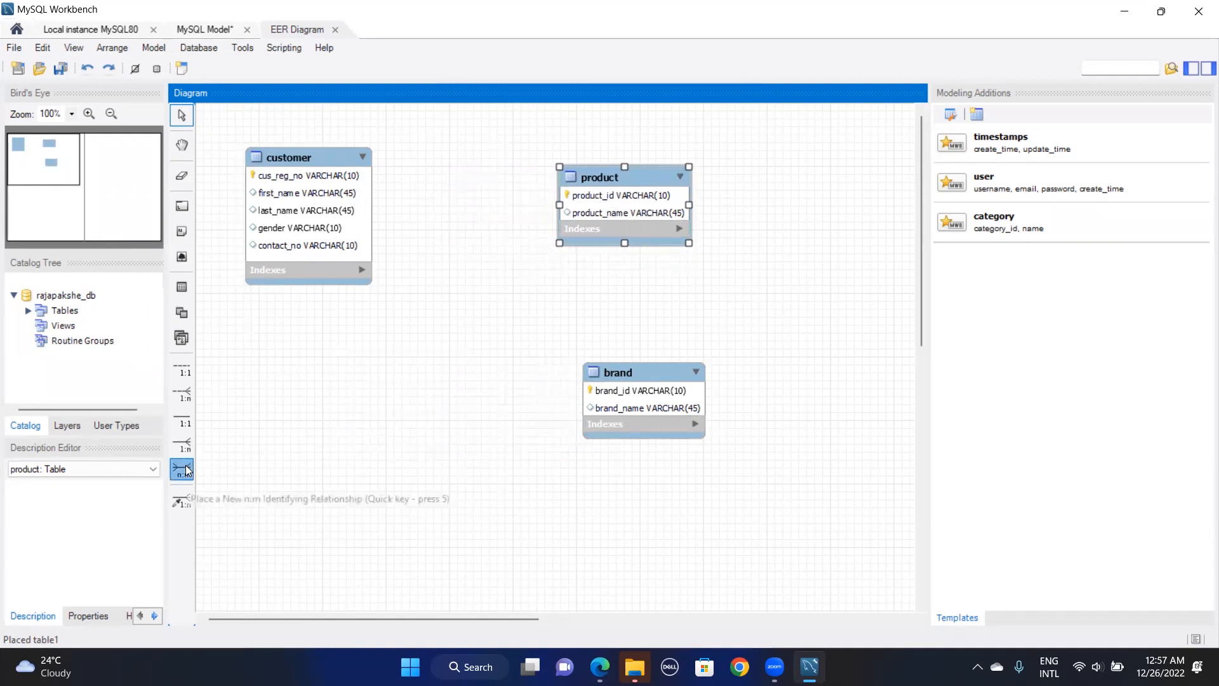
{"action": "left_click", "coordinate": [347, 239]}
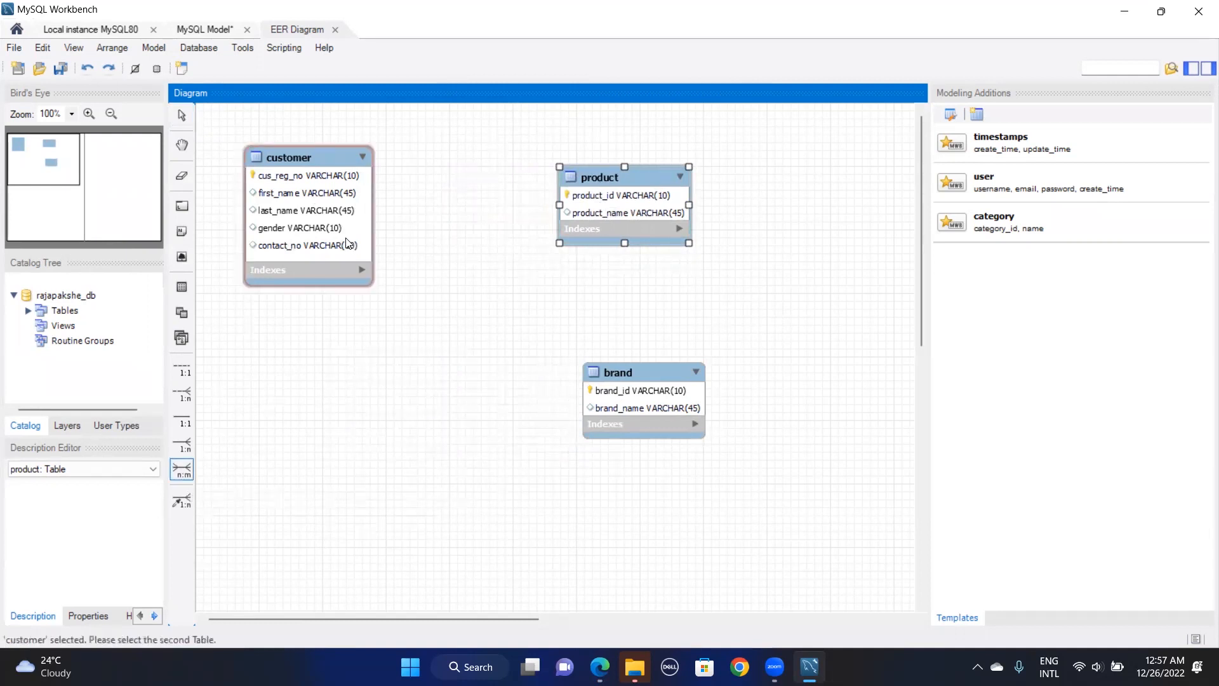
{"action": "left_click", "coordinate": [588, 221]}
{"action": "left_click_drag", "start_coordinate": [515, 164], "coordinate": [502, 386]}
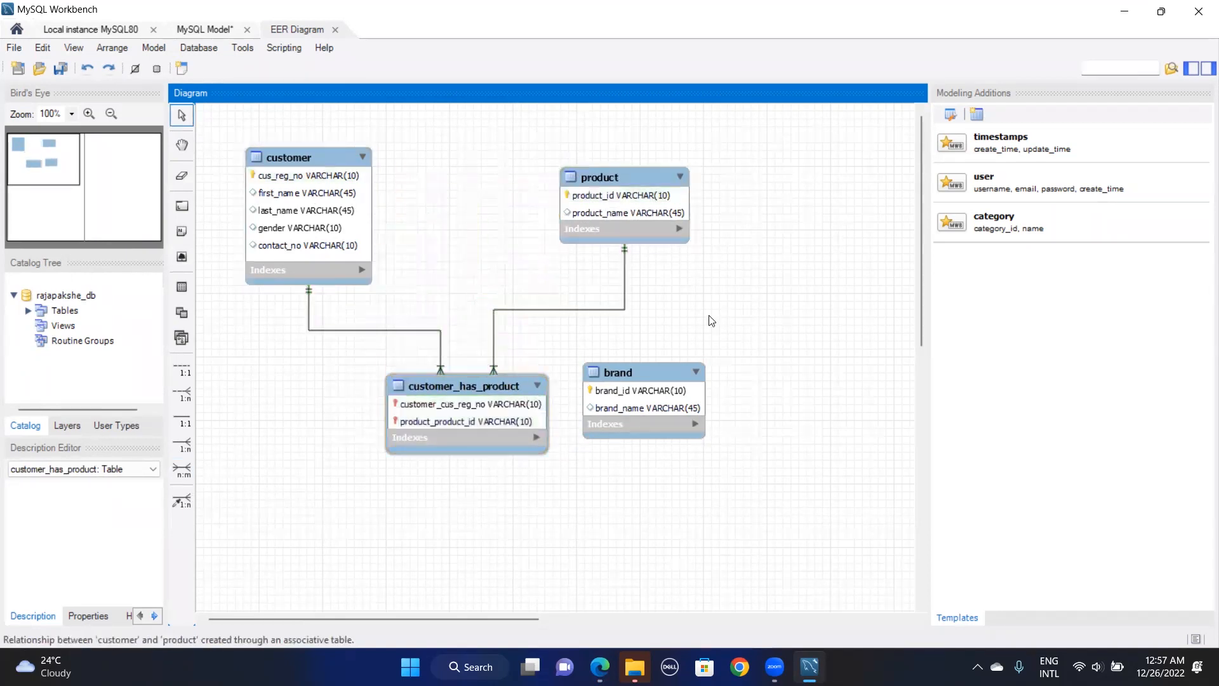
Rename the associative table as invoice and remove the primary key setting from customer_cus_reg_no and product_product_id
{"action": "double_click", "coordinate": [483, 424]}
{"action": "key", "text": "BackSpace"}
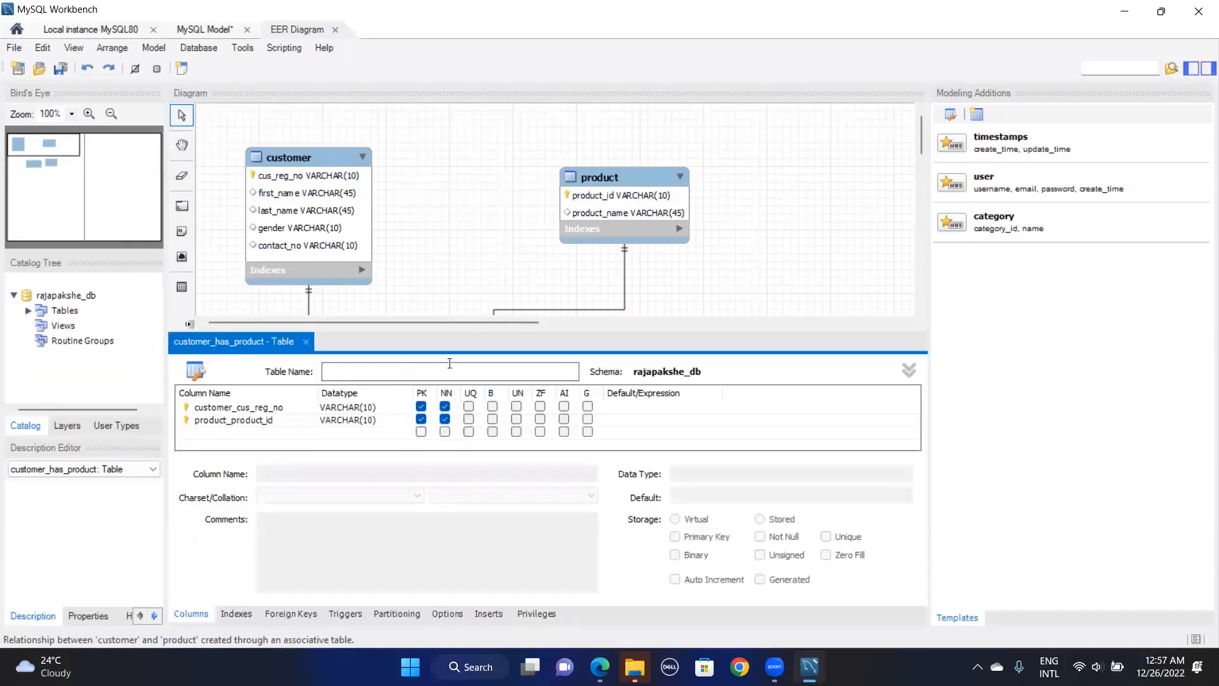
{"action": "type", "text": "invoice"}
{"action": "left_click", "coordinate": [421, 407]}
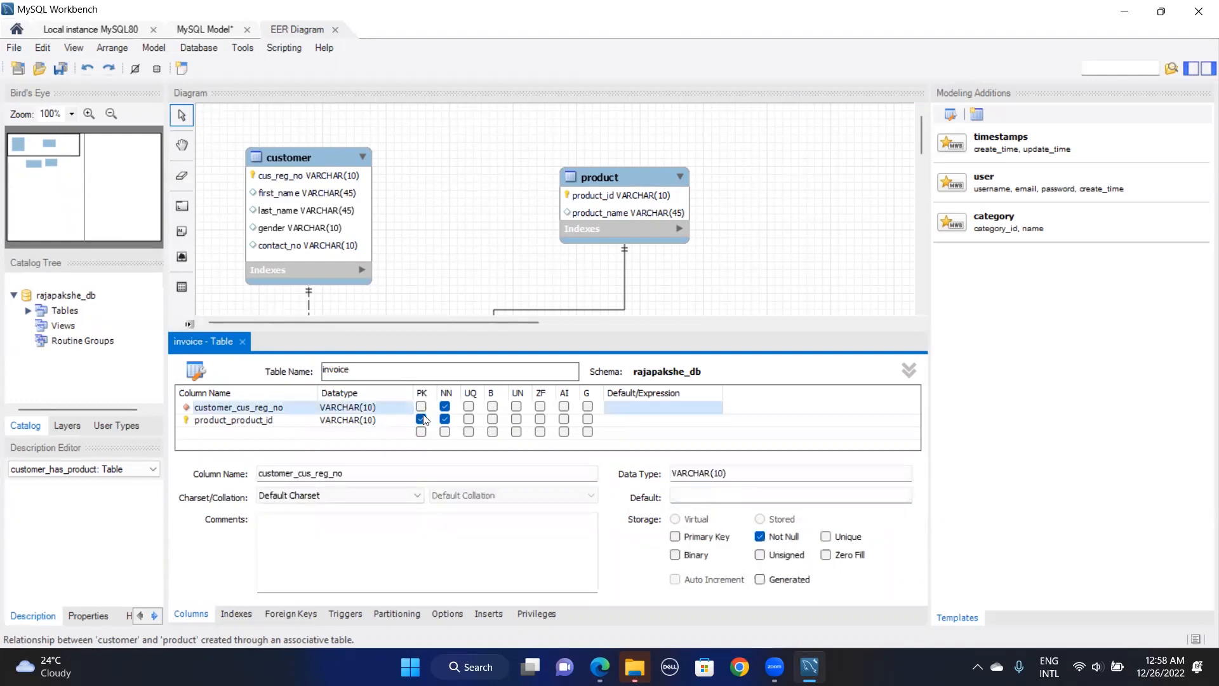
{"action": "left_click", "coordinate": [420, 419]}
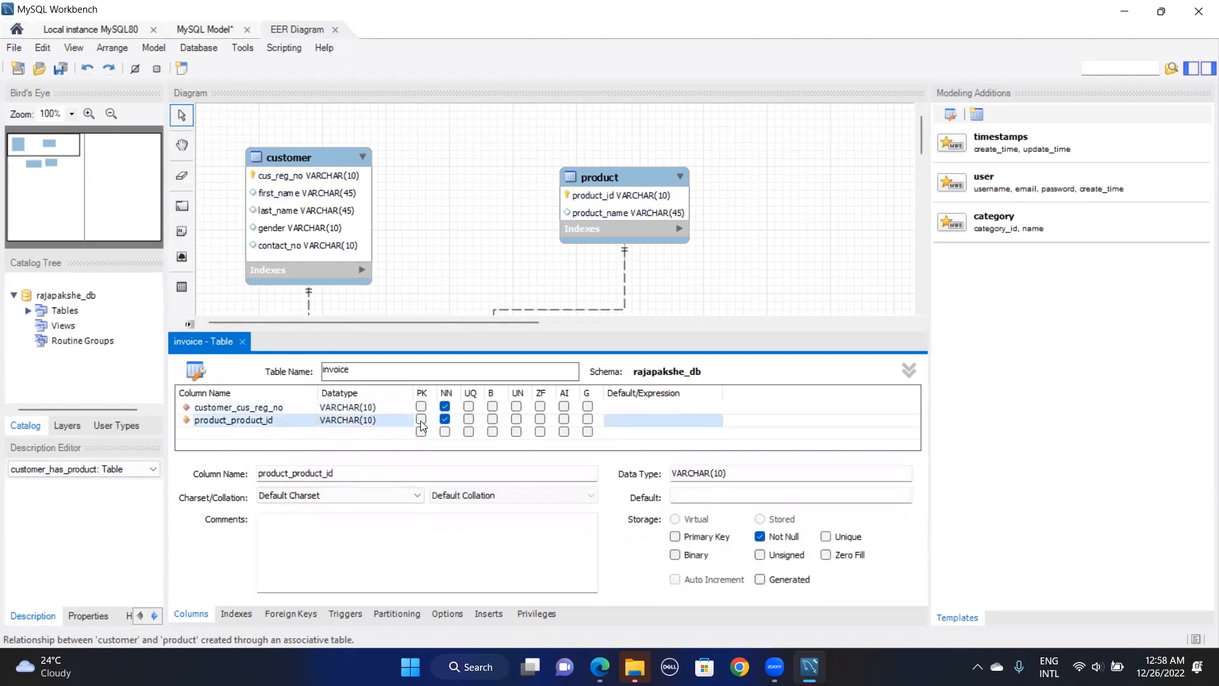
Add the column id to the invoice table and set it as the primary key
{"action": "double_click", "coordinate": [253, 432]}
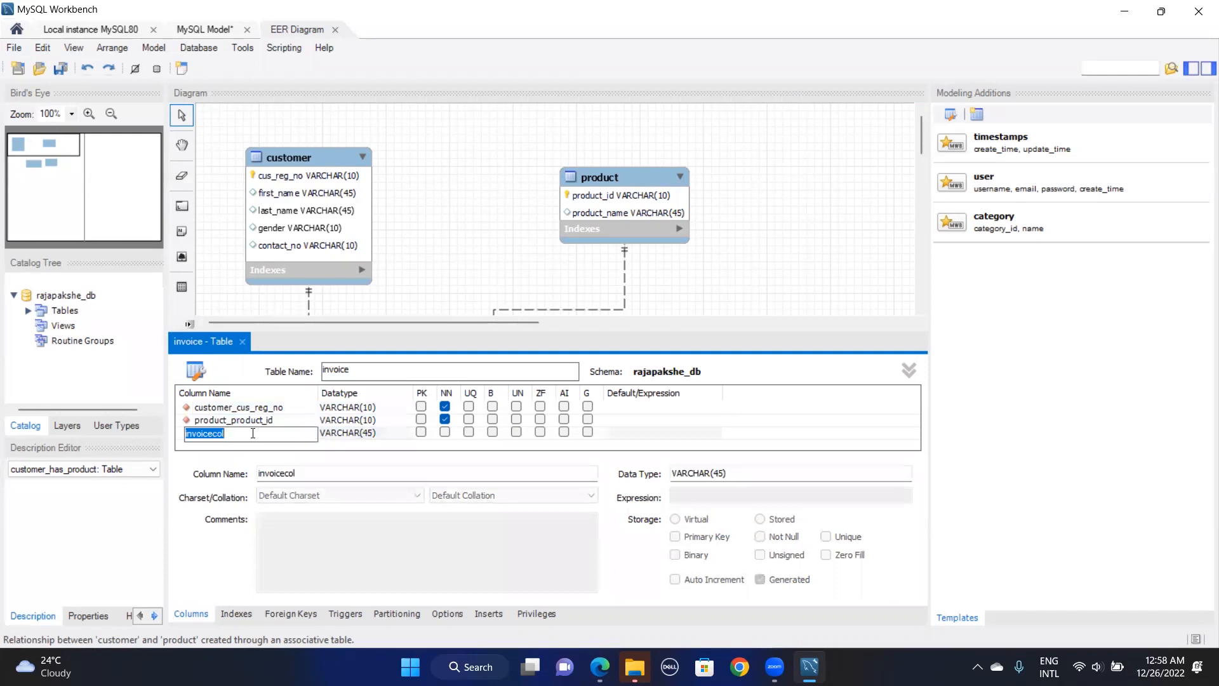
{"action": "type", "text": "id"}
{"action": "left_click", "coordinate": [421, 432]}
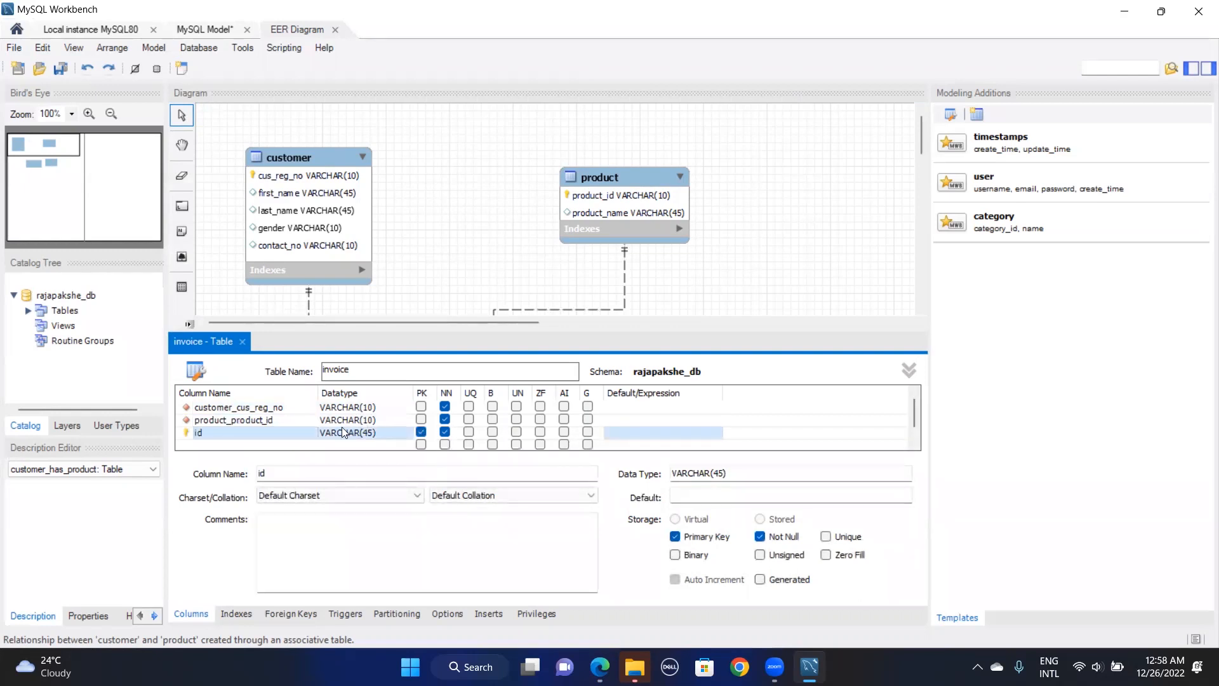
Set the invoice table's id column to data type INT with auto increment and close the table editor
{"action": "double_click", "coordinate": [372, 432]}
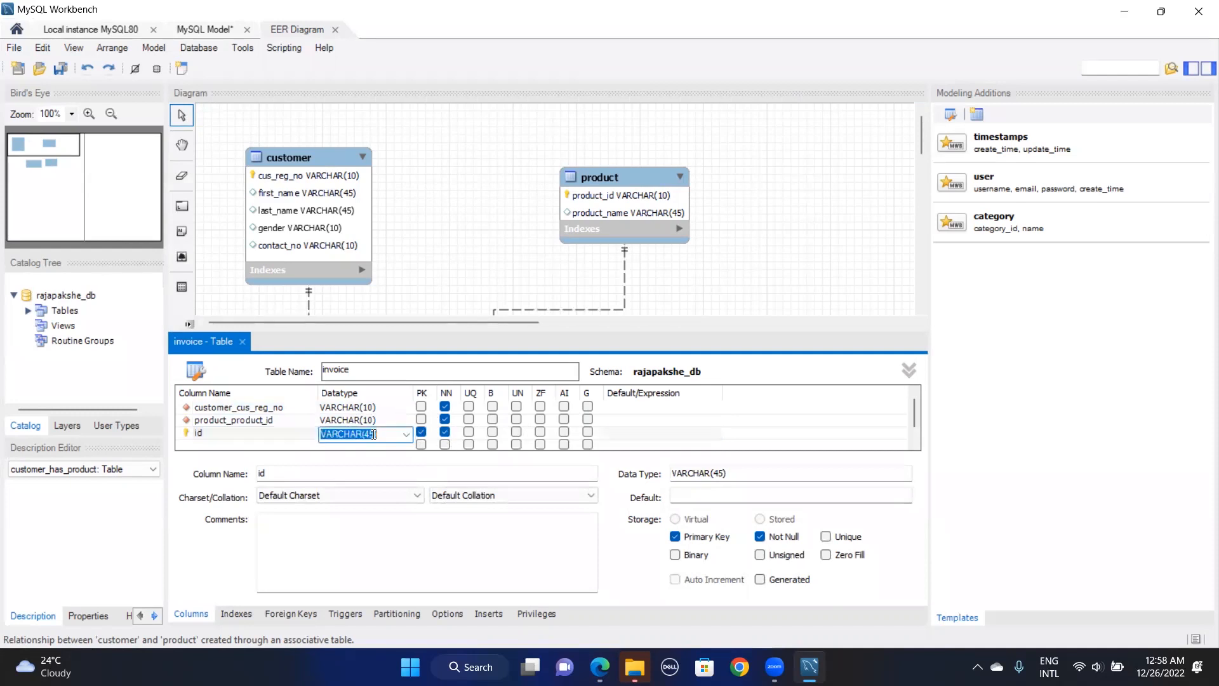
{"action": "left_click", "coordinate": [404, 438]}
{"action": "scroll", "coordinate": [360, 89], "scroll_direction": "up", "scroll_amount": 1}
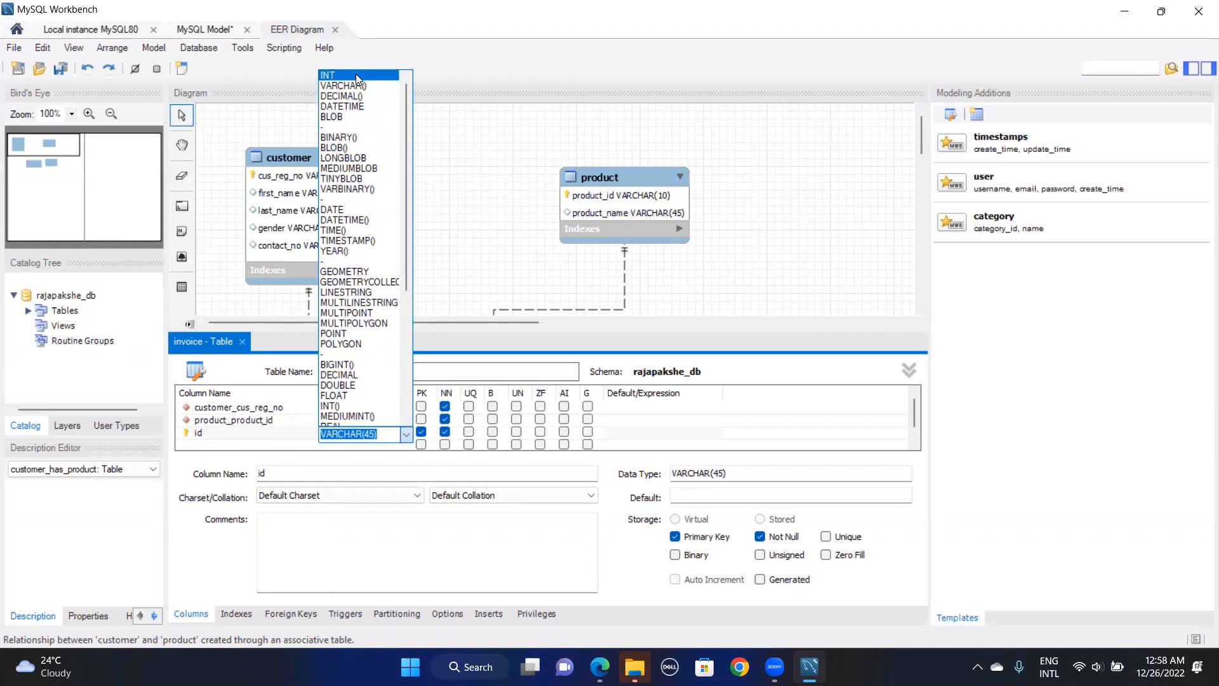
{"action": "left_click", "coordinate": [355, 74]}
{"action": "left_click", "coordinate": [564, 432]}
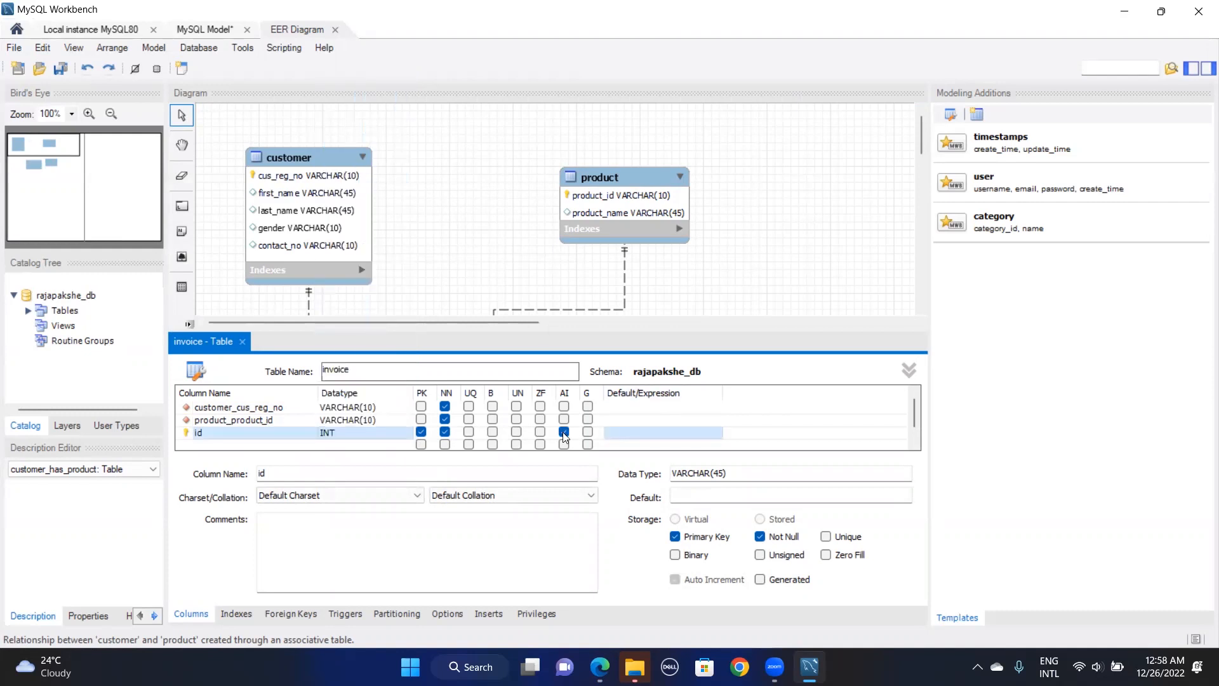
{"action": "left_click", "coordinate": [665, 270]}
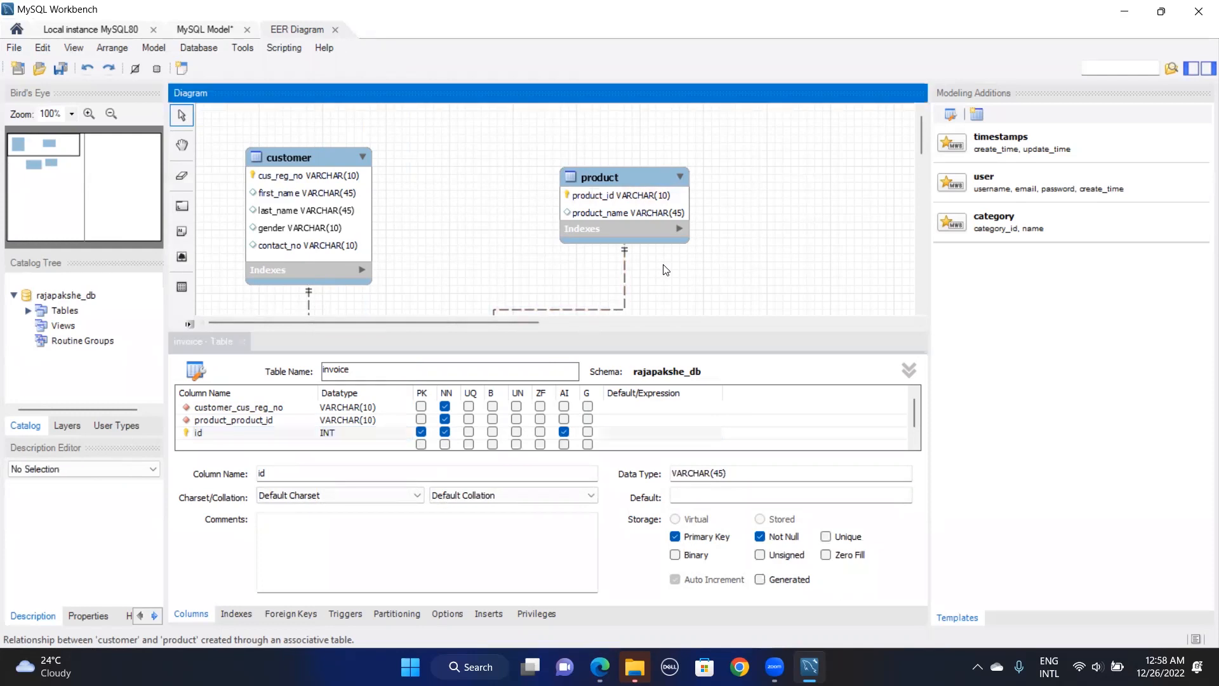
{"action": "left_click", "coordinate": [241, 341]}
Create a 1:n non-identifying relationship from product to brand and place the brand table below and beside the product table
{"action": "left_click_drag", "start_coordinate": [596, 376], "coordinate": [790, 181]}
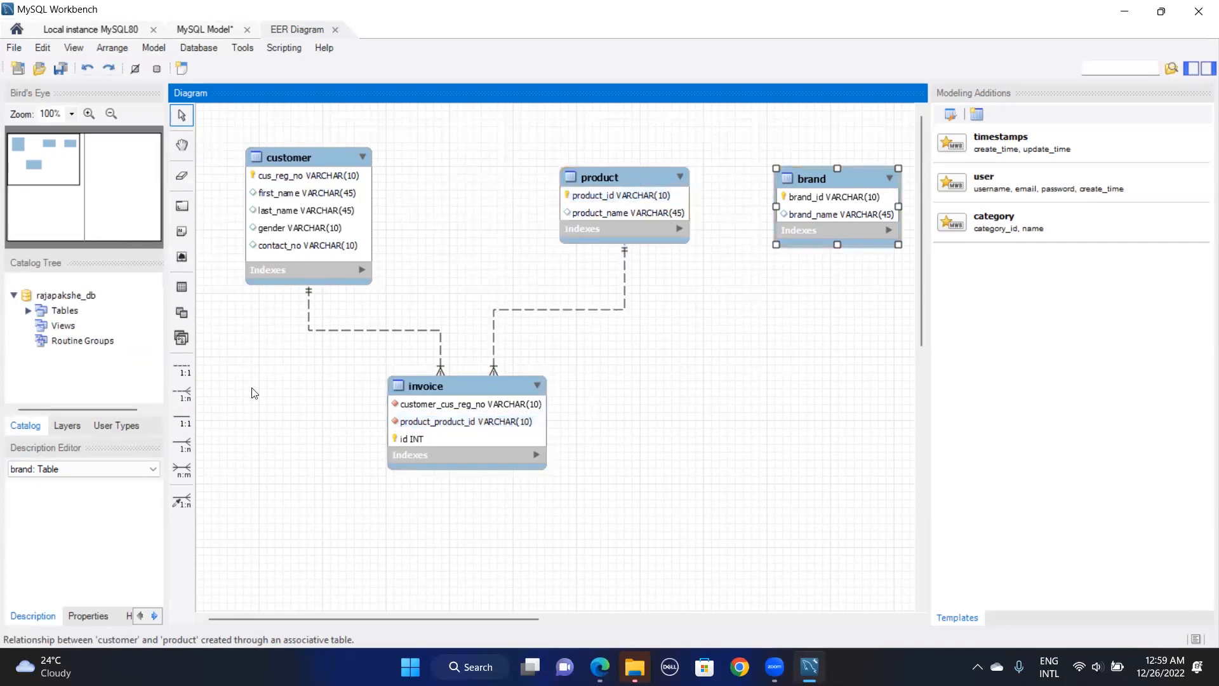
{"action": "left_click", "coordinate": [181, 394]}
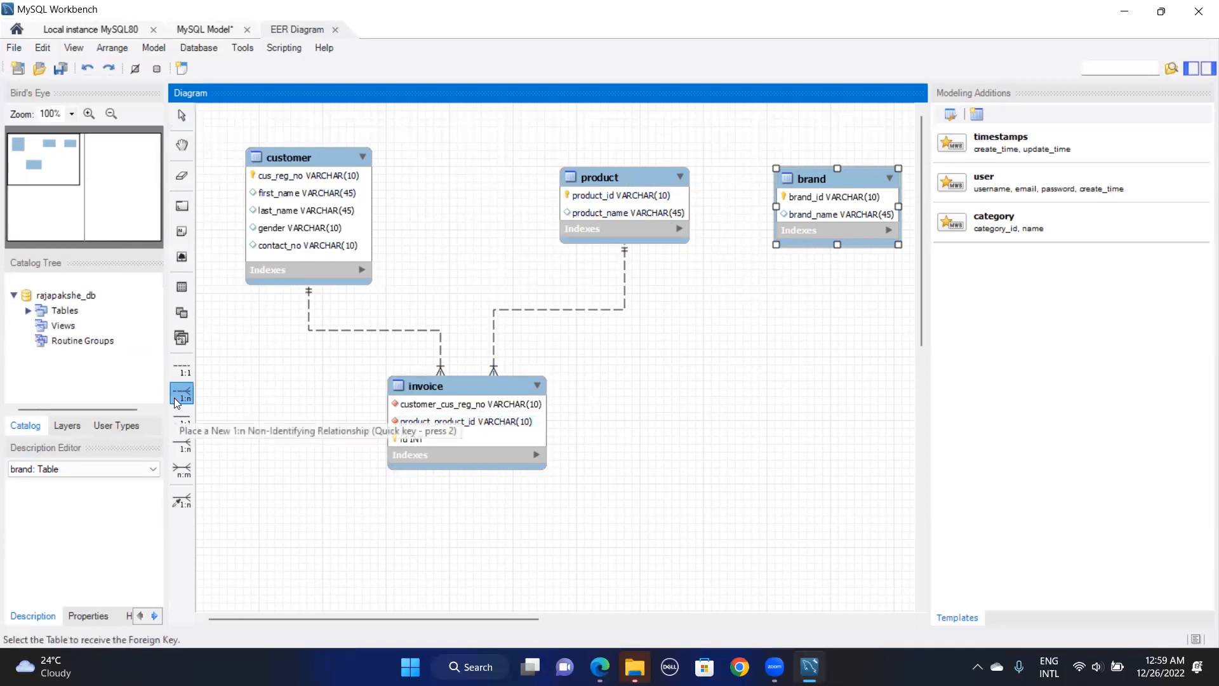
{"action": "left_click", "coordinate": [657, 204]}
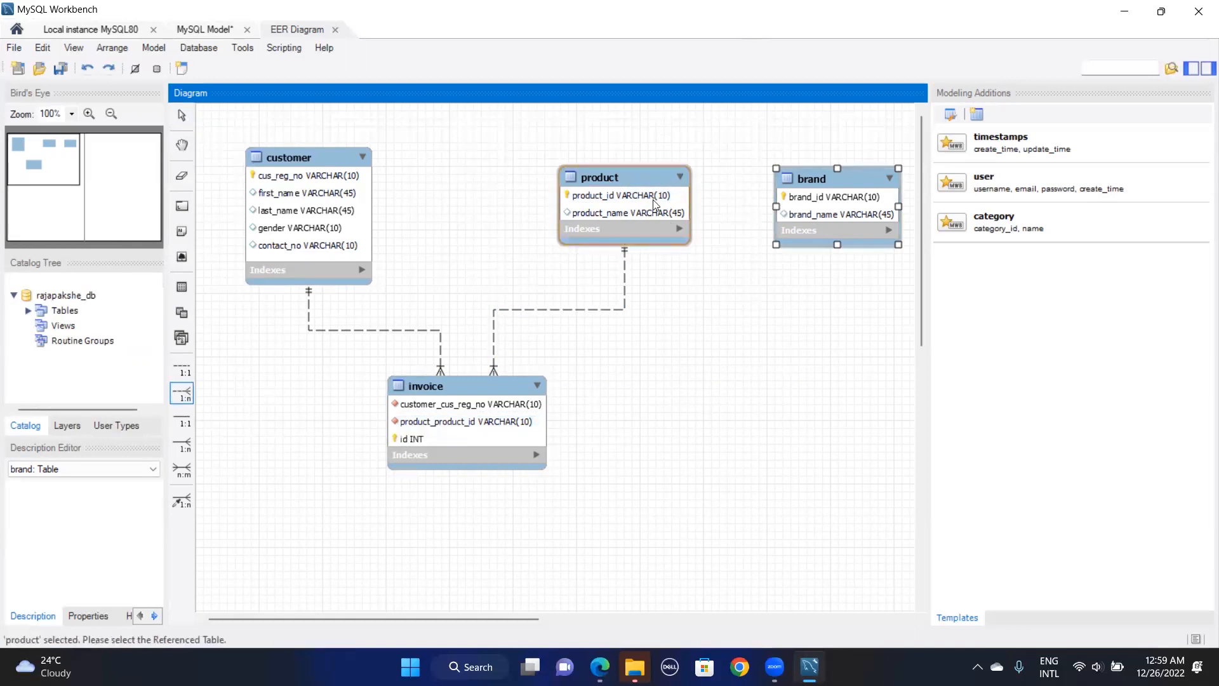
{"action": "left_click", "coordinate": [804, 215]}
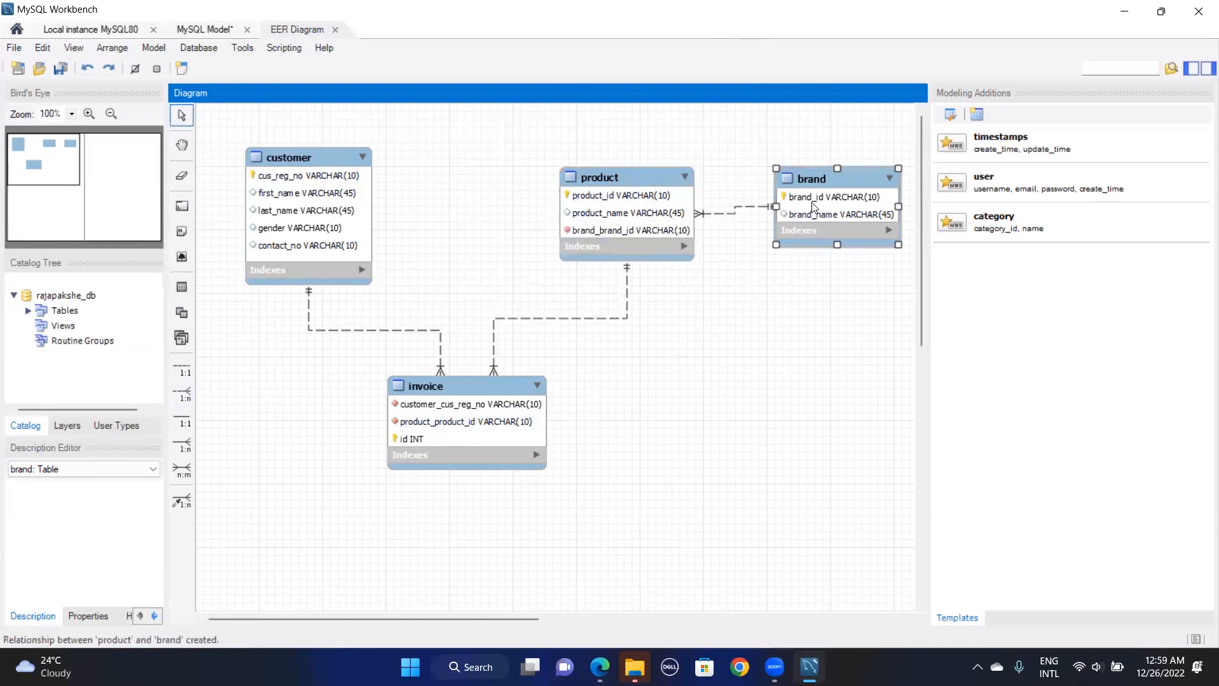
{"action": "left_click_drag", "start_coordinate": [860, 172], "coordinate": [845, 320]}
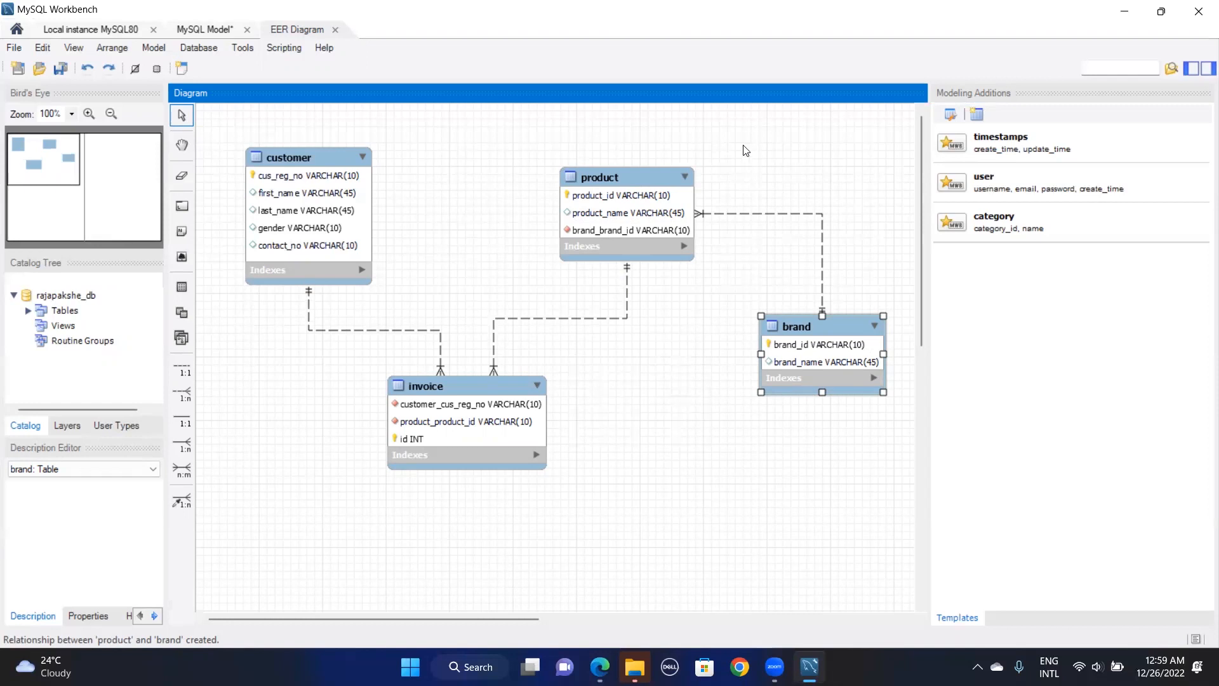
Forward engineer the model to the database over the Local instance MySQL80 connection with the default options
{"action": "left_click", "coordinate": [203, 48]}
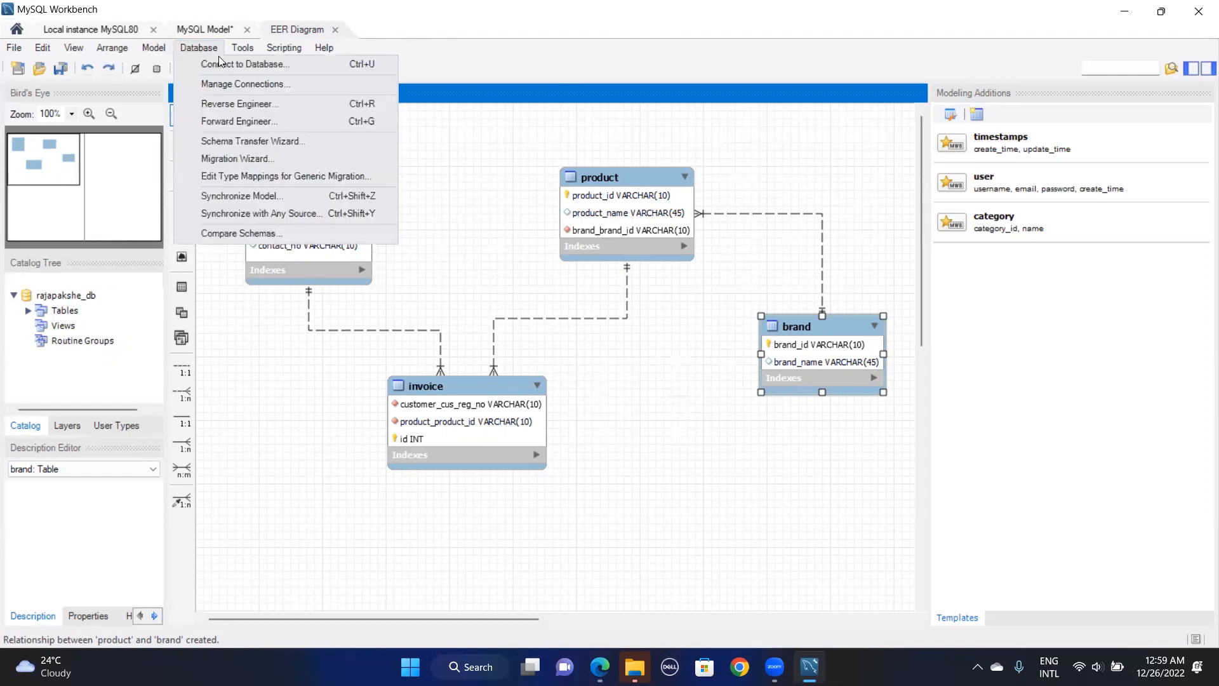
{"action": "left_click", "coordinate": [230, 121]}
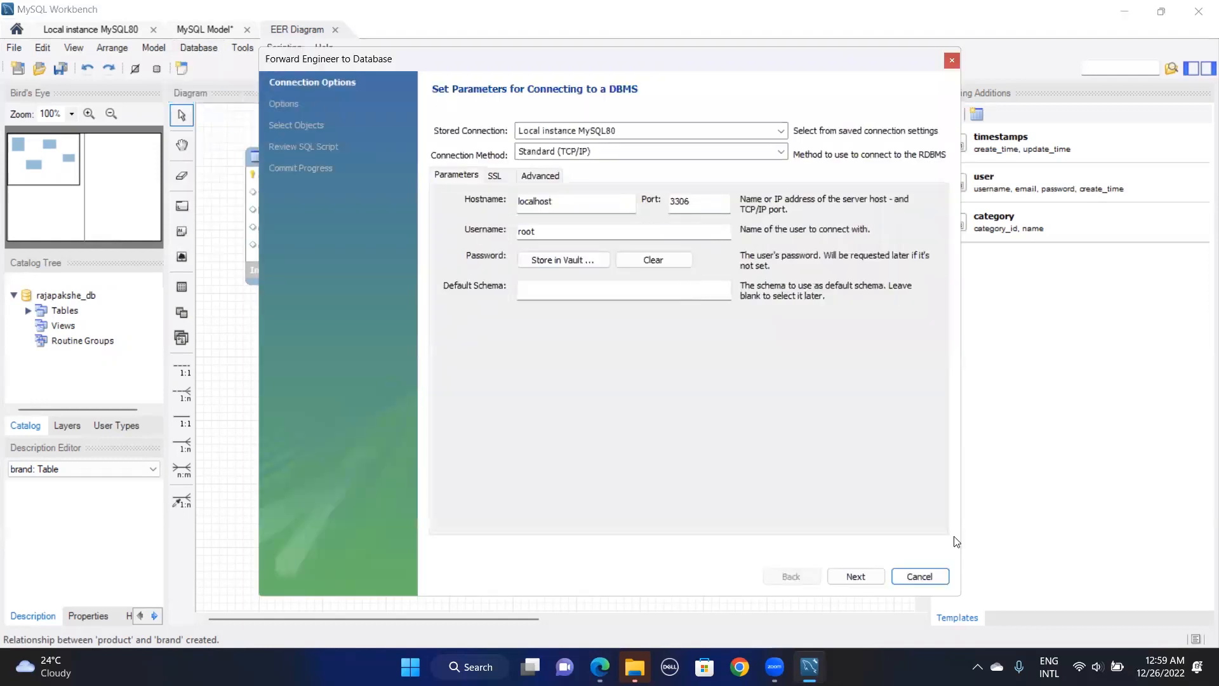
{"action": "left_click", "coordinate": [850, 577]}
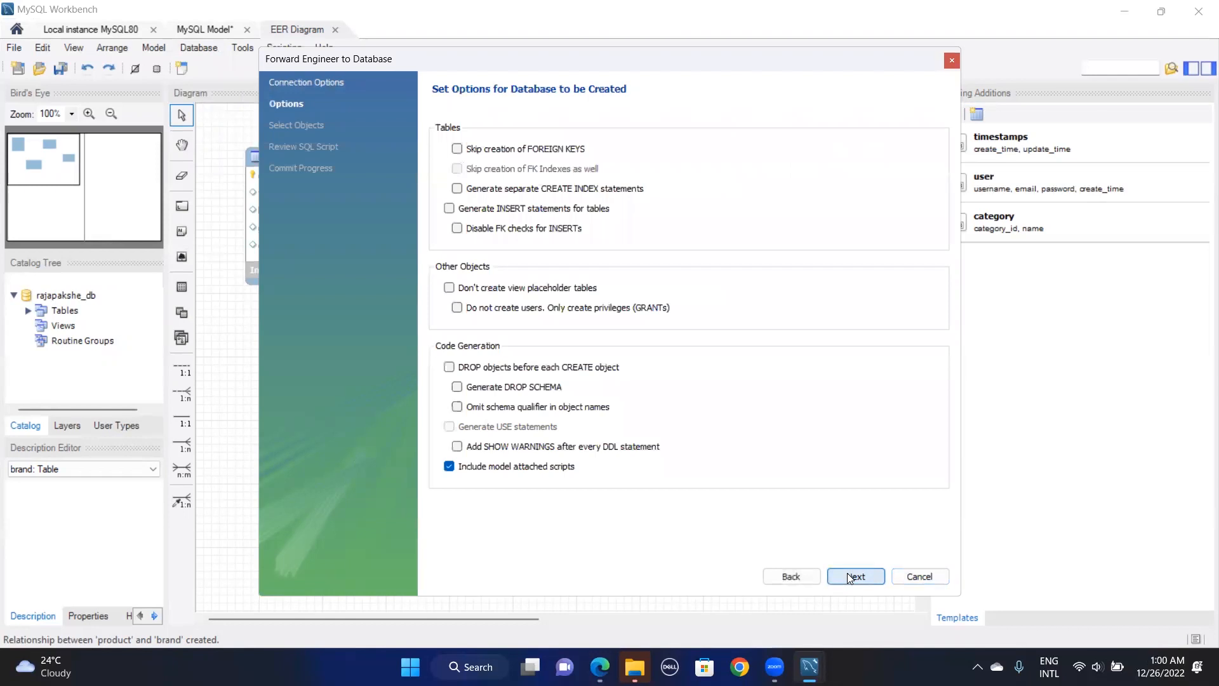
{"action": "left_click", "coordinate": [850, 577]}
{"action": "left_click", "coordinate": [848, 577]}
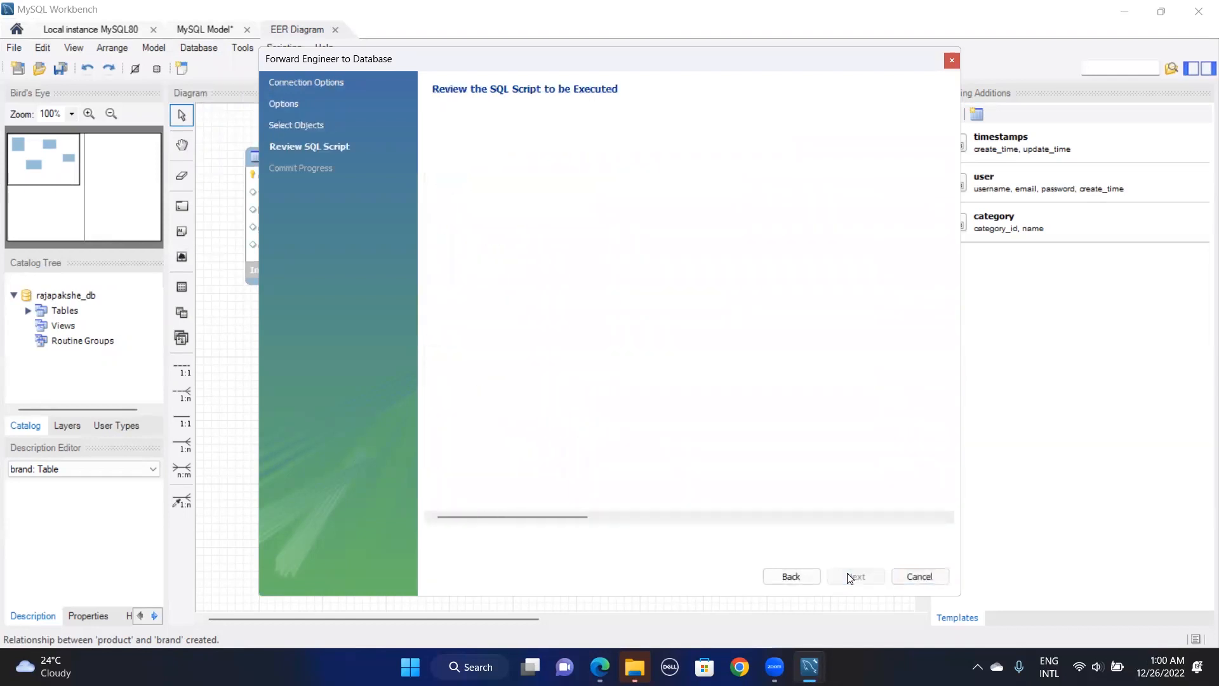
{"action": "left_click", "coordinate": [849, 576]}
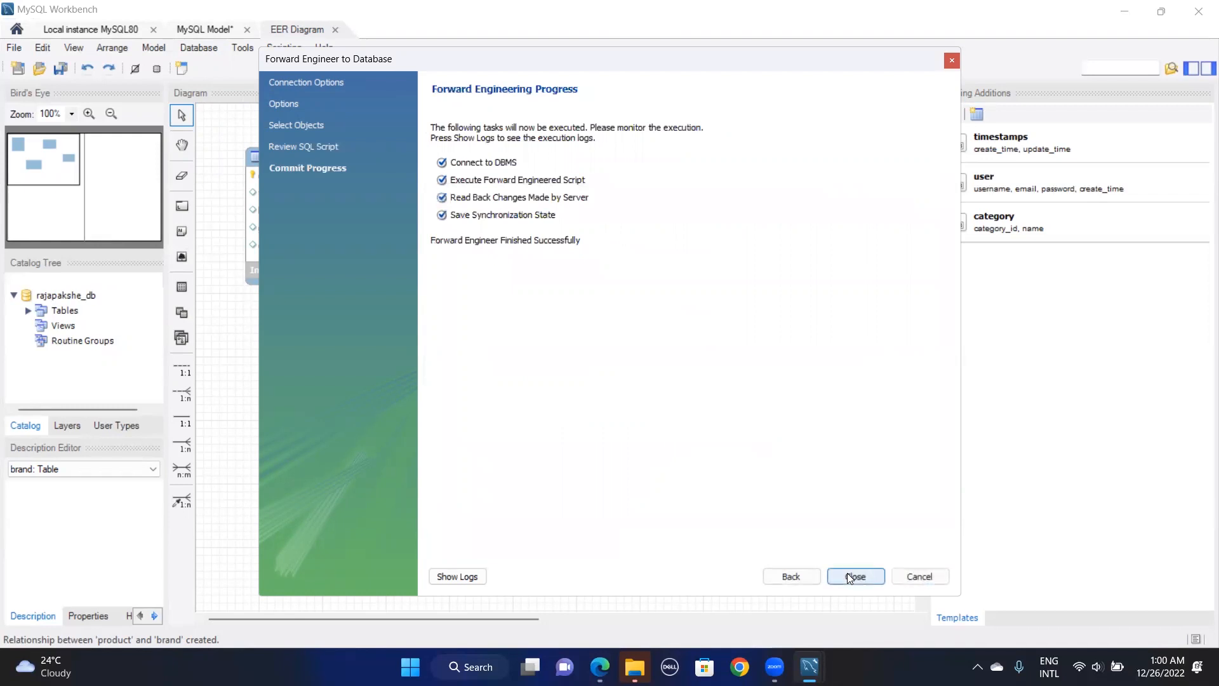
{"action": "left_click", "coordinate": [849, 576]}
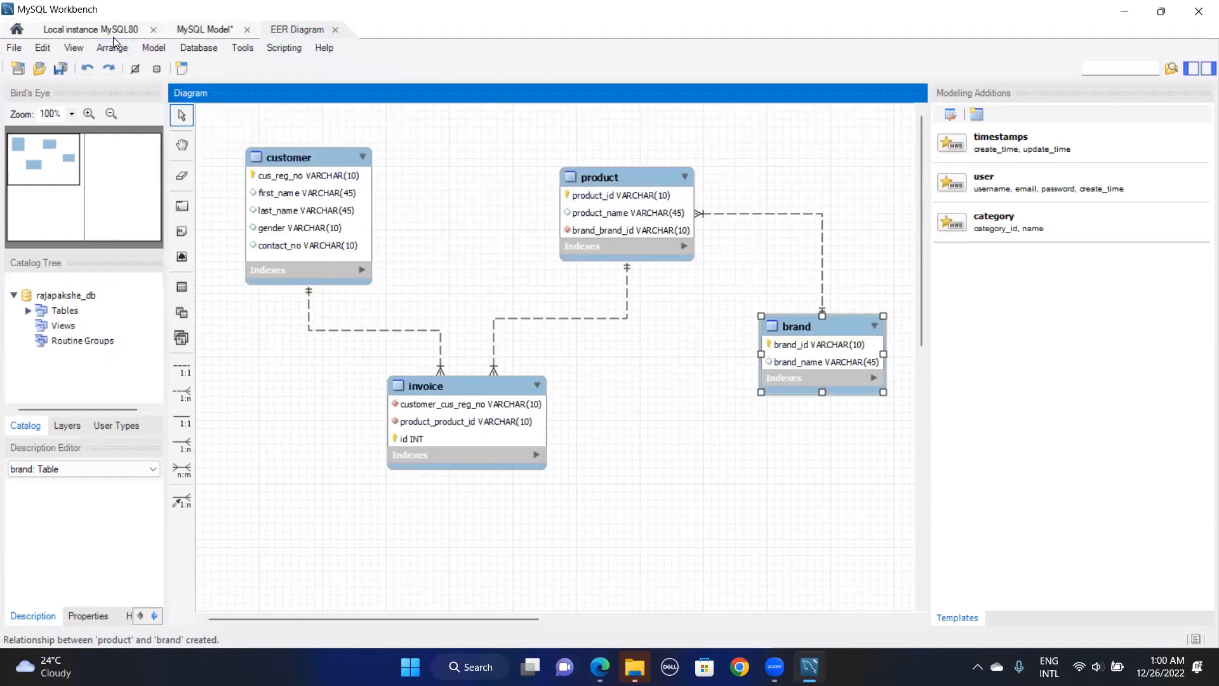
Refresh the schema list of the Local instance MySQL80 connection and expand rajapakshe_db to list its tables
{"action": "left_click", "coordinate": [127, 29]}
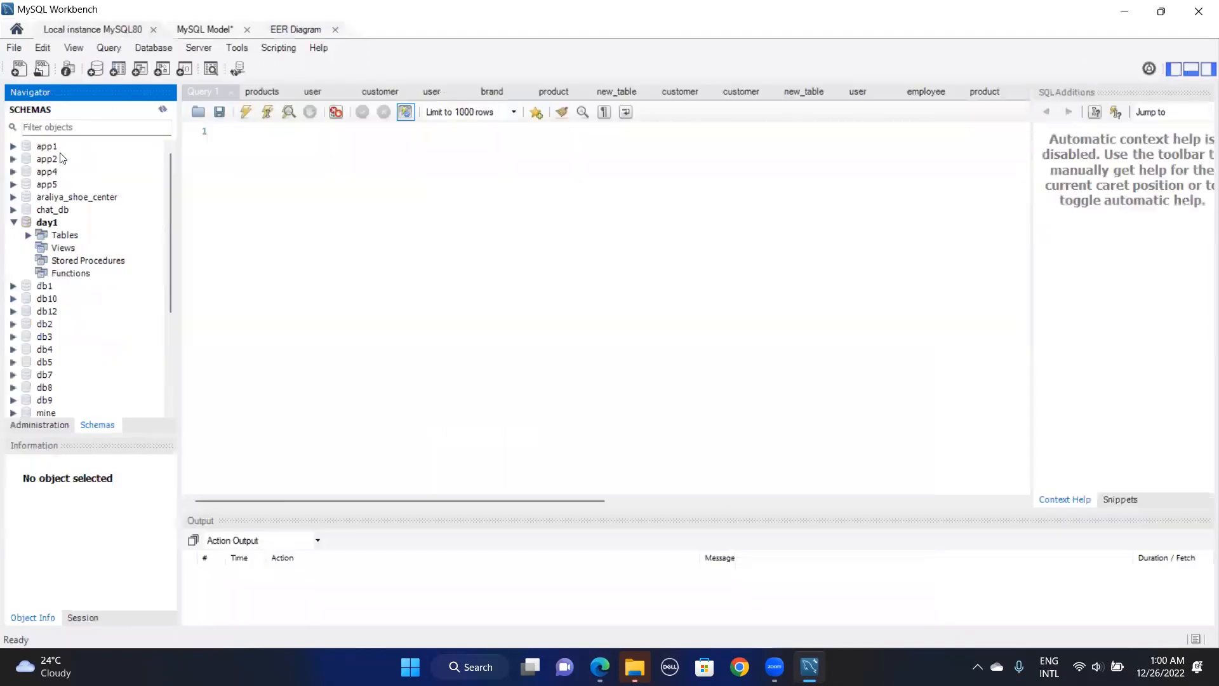
{"action": "left_click", "coordinate": [12, 222]}
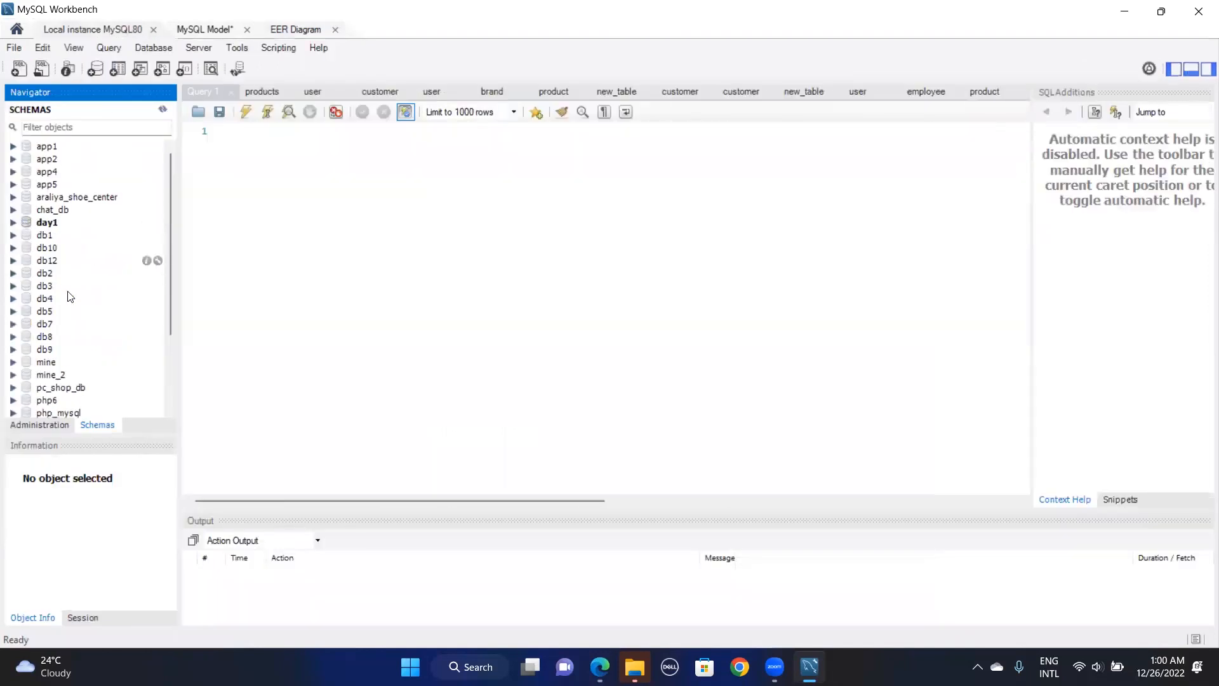
{"action": "left_click", "coordinate": [163, 109]}
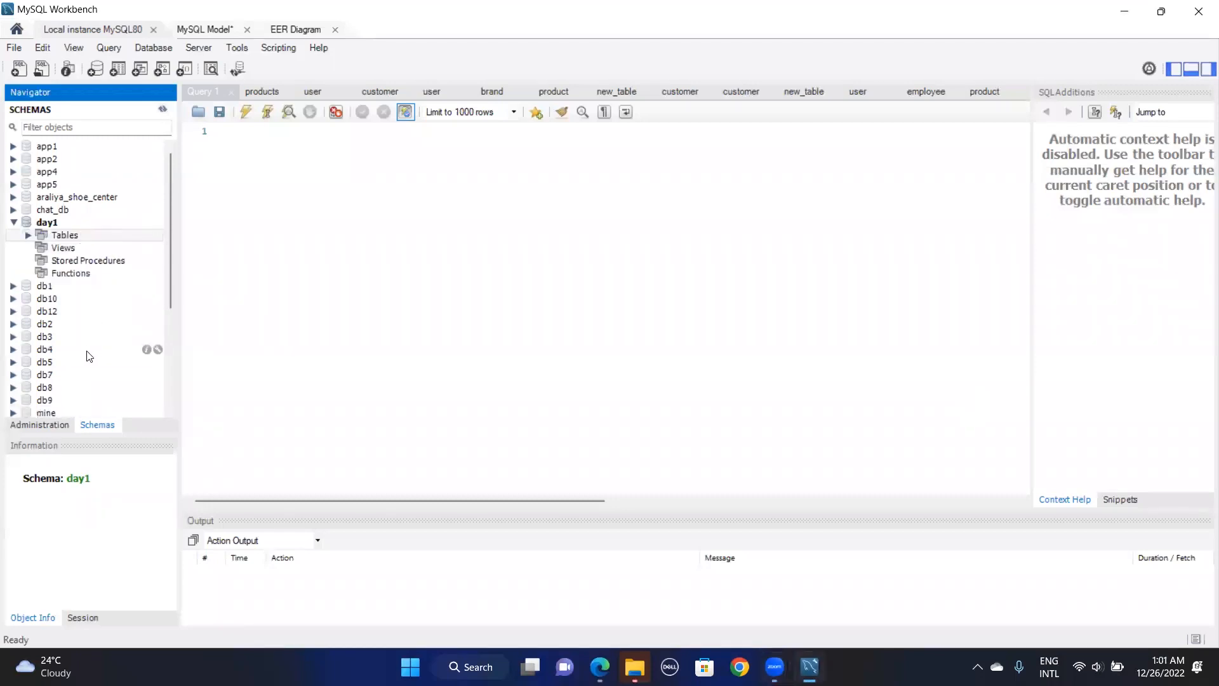
{"action": "left_click_drag", "start_coordinate": [168, 295], "coordinate": [174, 398]}
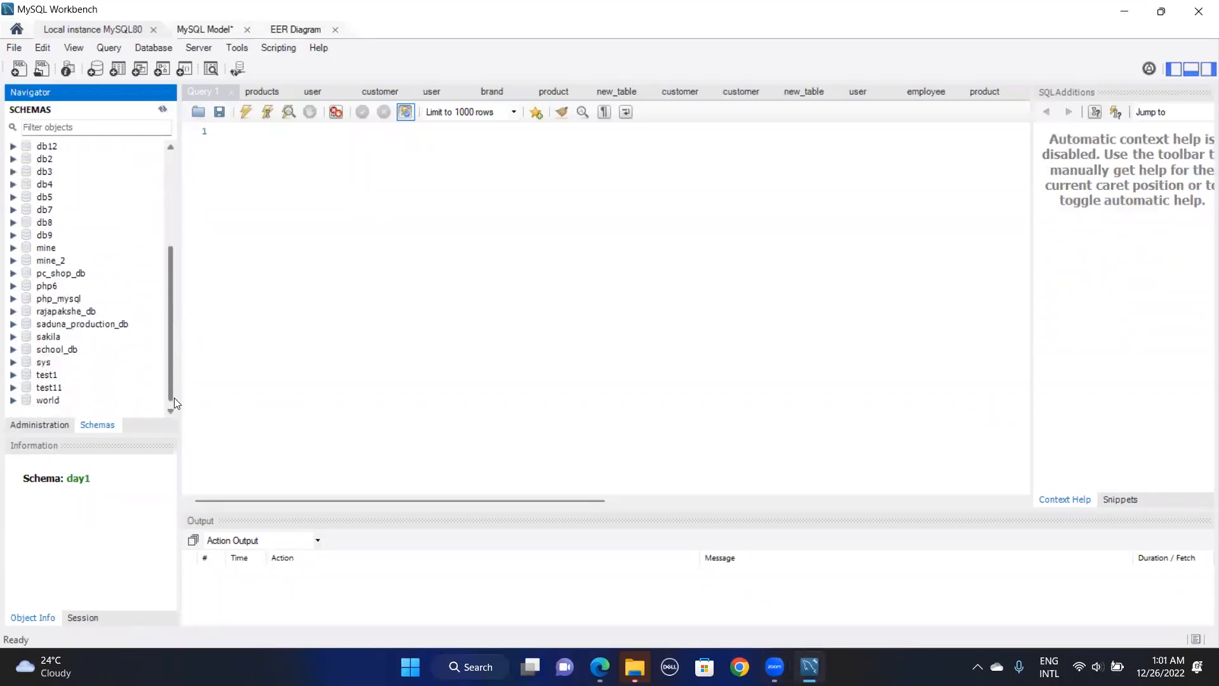
{"action": "left_click", "coordinate": [13, 311]}
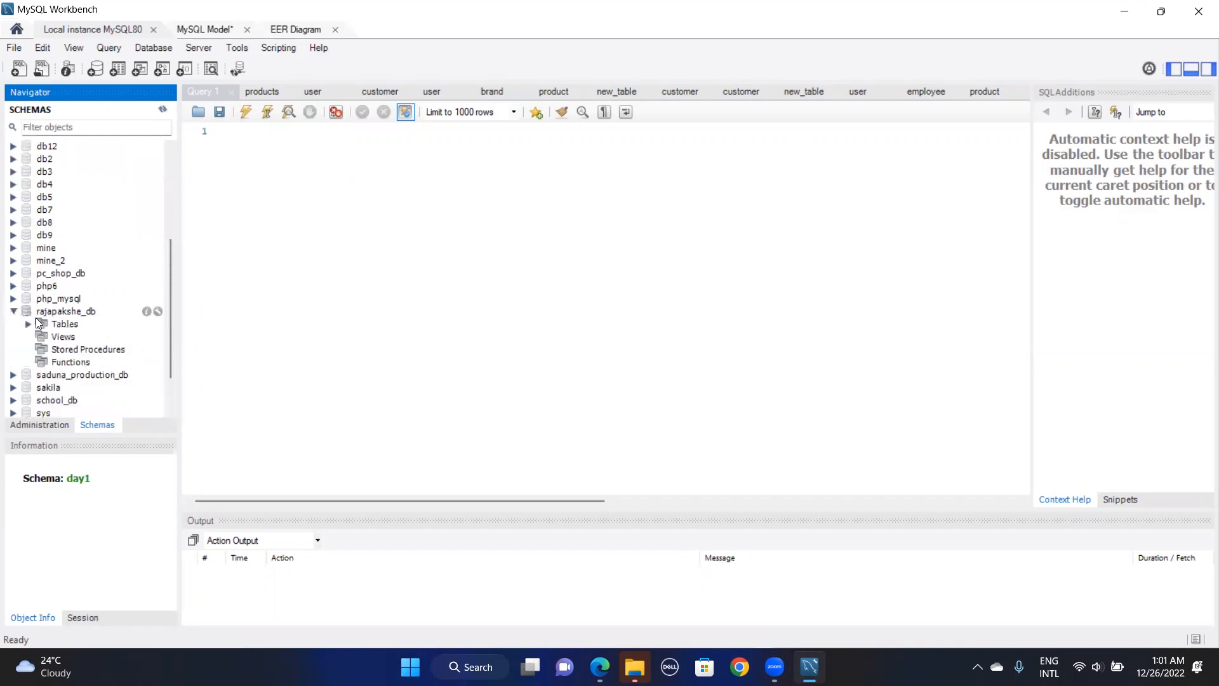
{"action": "left_click", "coordinate": [28, 324]}
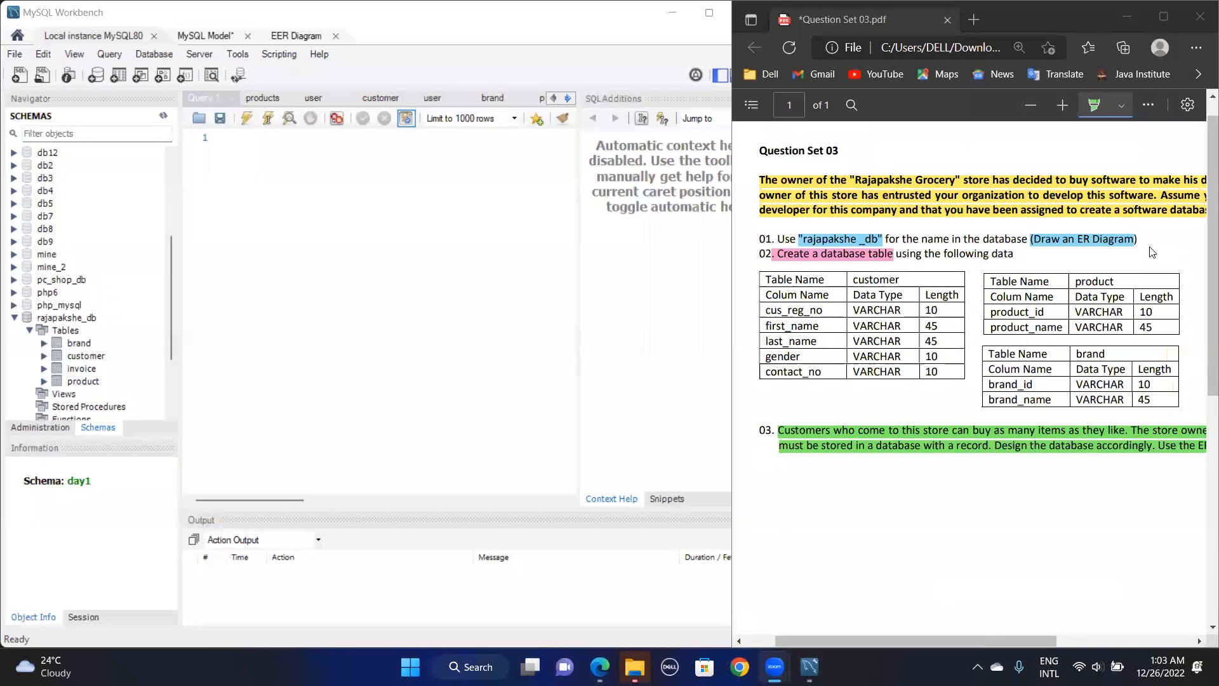
{"action": "left_click_drag", "start_coordinate": [1138, 237], "coordinate": [1156, 233]}
{"action": "left_click_drag", "start_coordinate": [902, 277], "coordinate": [918, 270]}
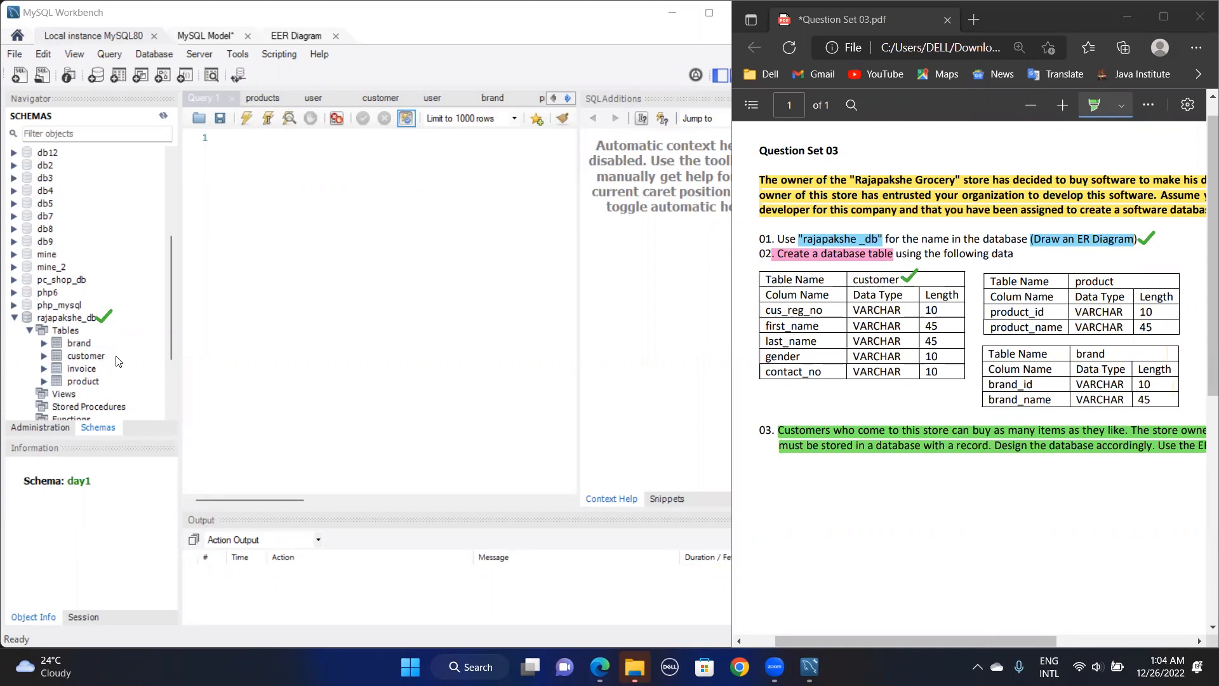
{"action": "left_click_drag", "start_coordinate": [104, 354], "coordinate": [118, 349]}
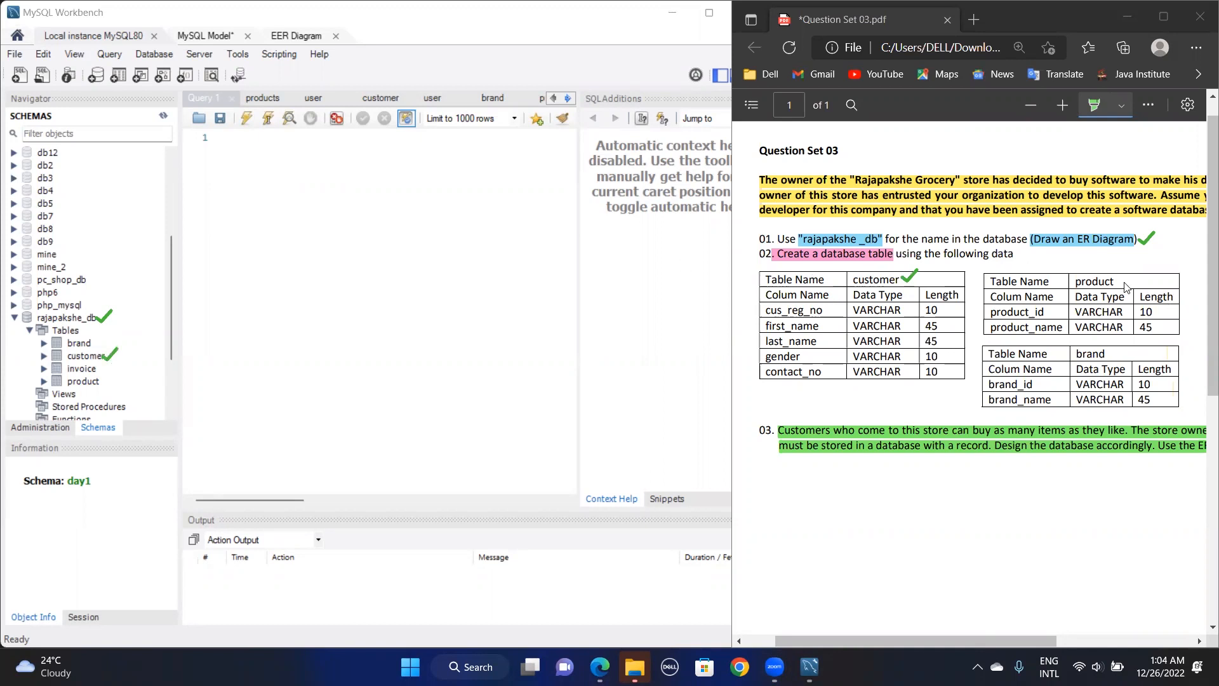